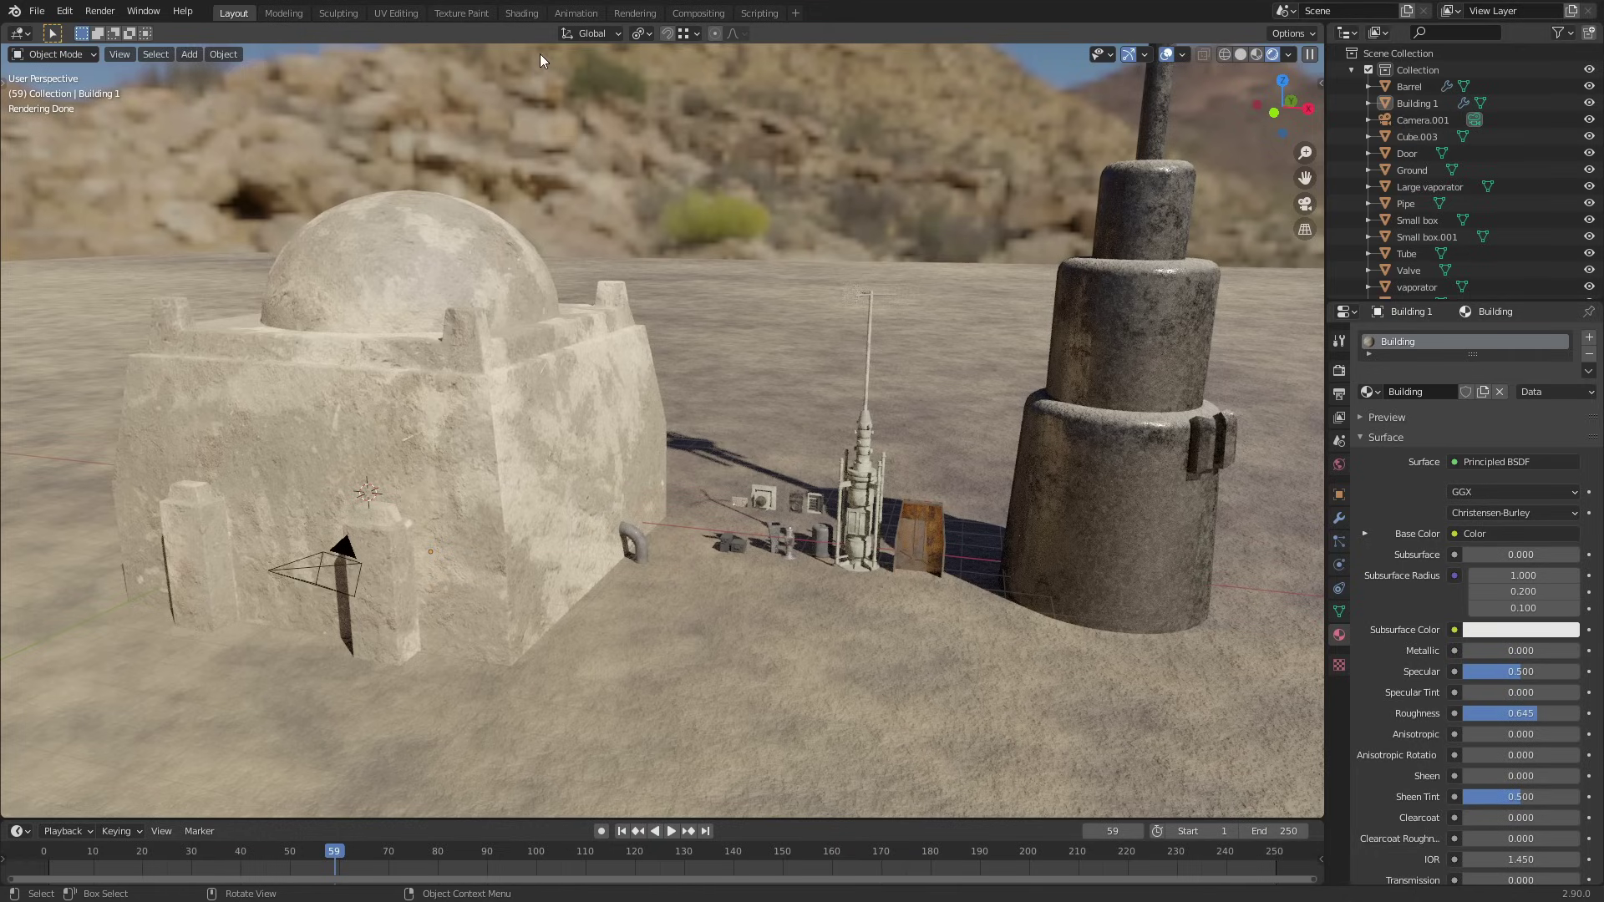
- In the Shading workspace, add an Ambient Occlusion node to the Building material and preview its AO output on the building
left_click(523, 14)
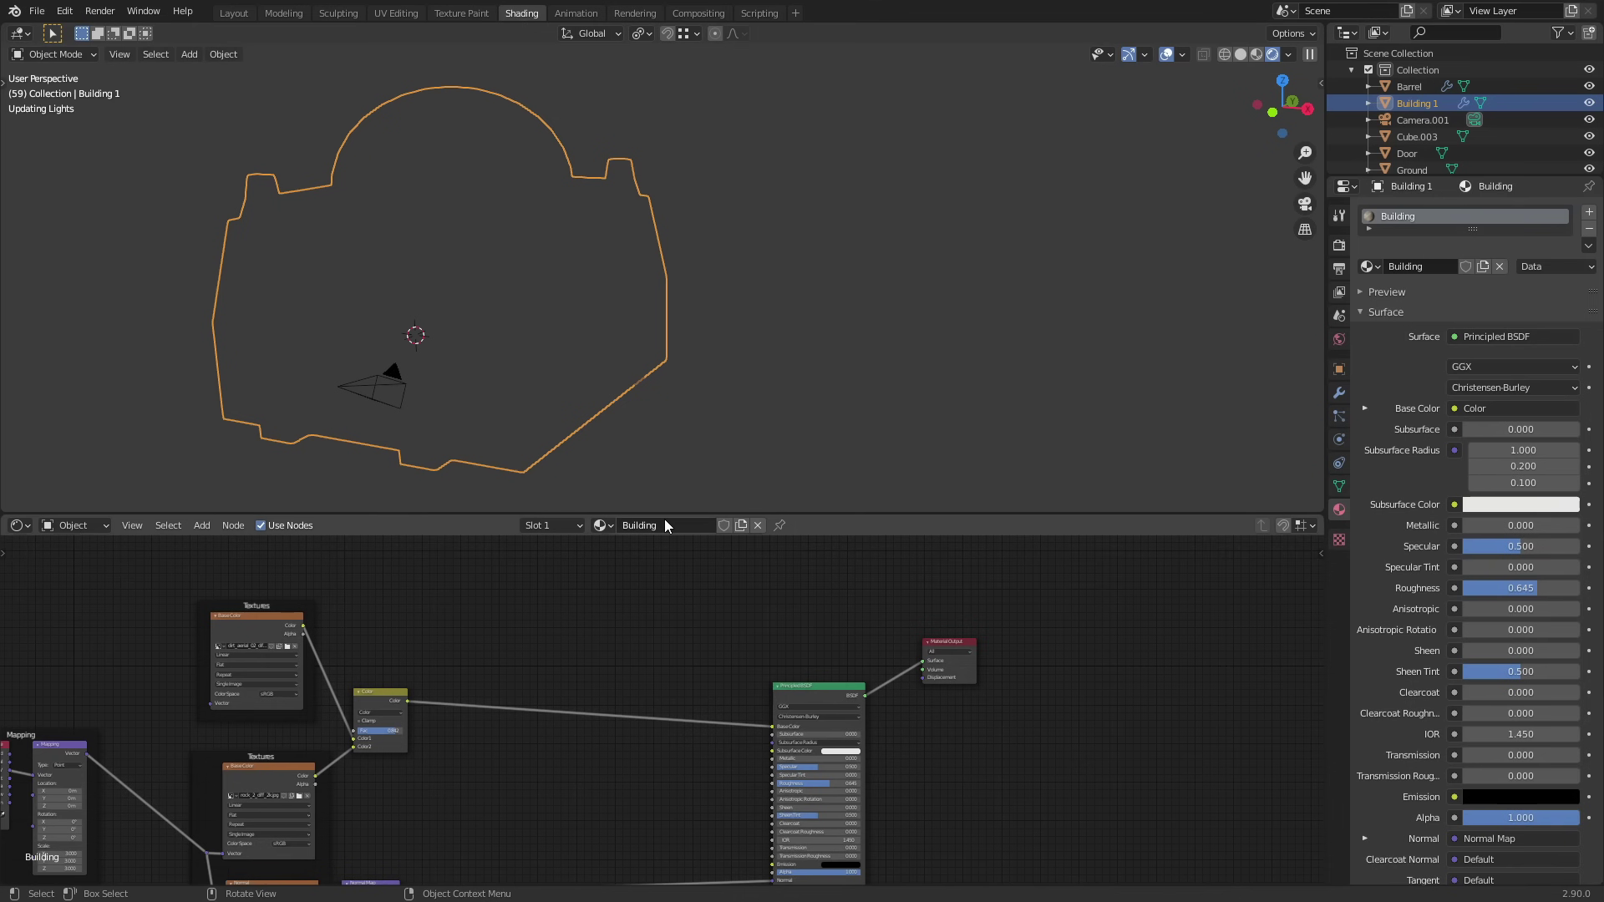
middle_click_drag(323, 700, 488, 653)
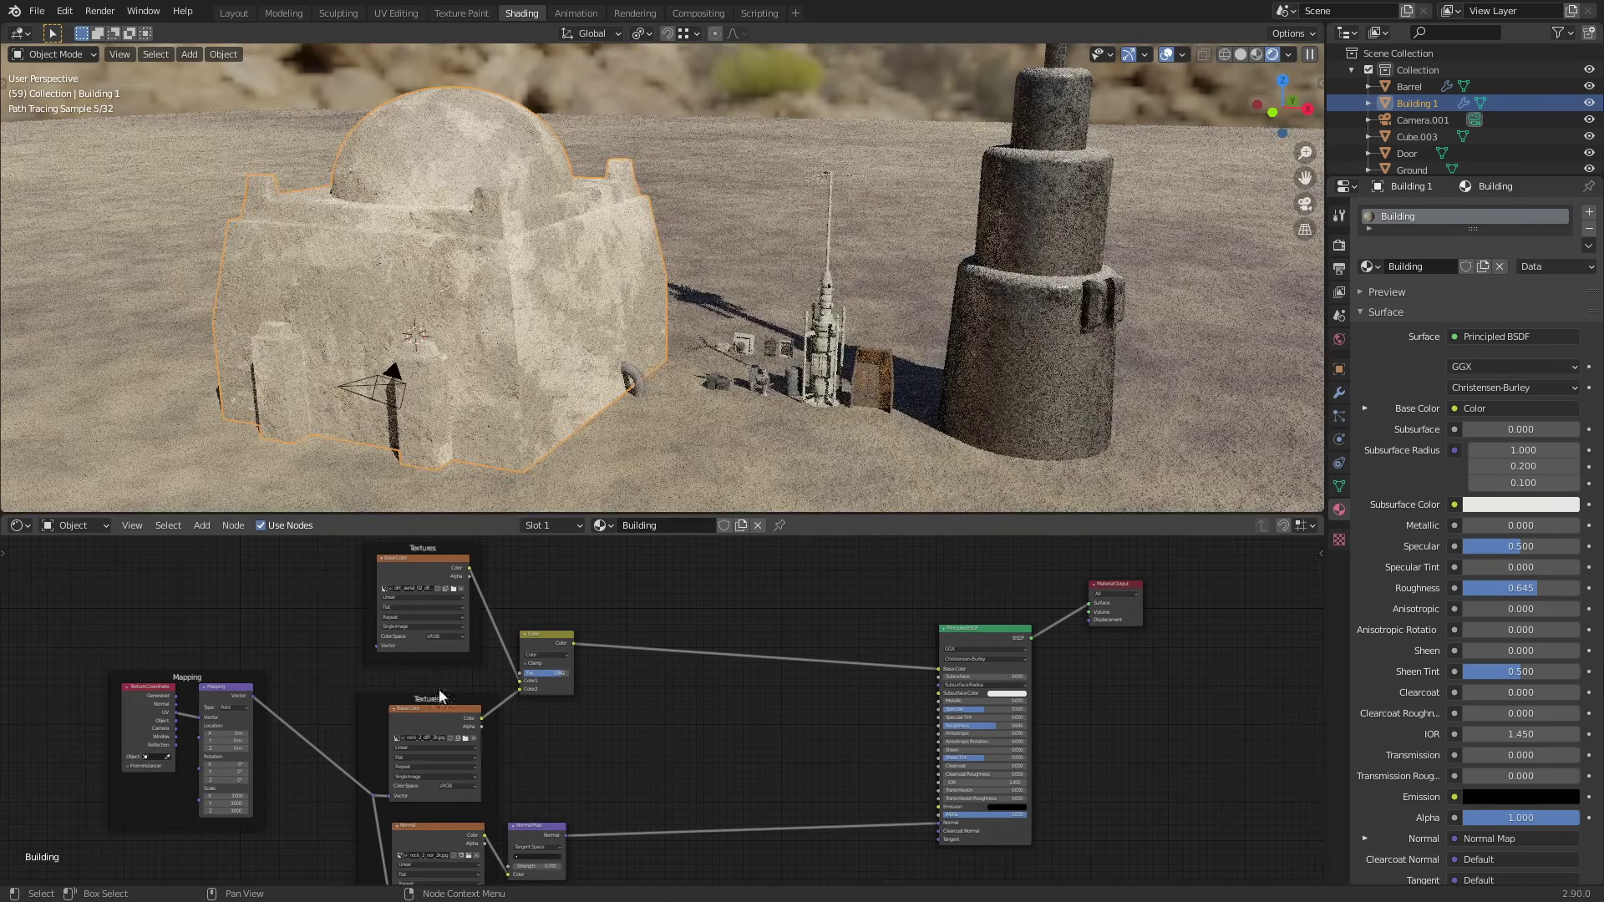
middle_click_drag(637, 758, 484, 734)
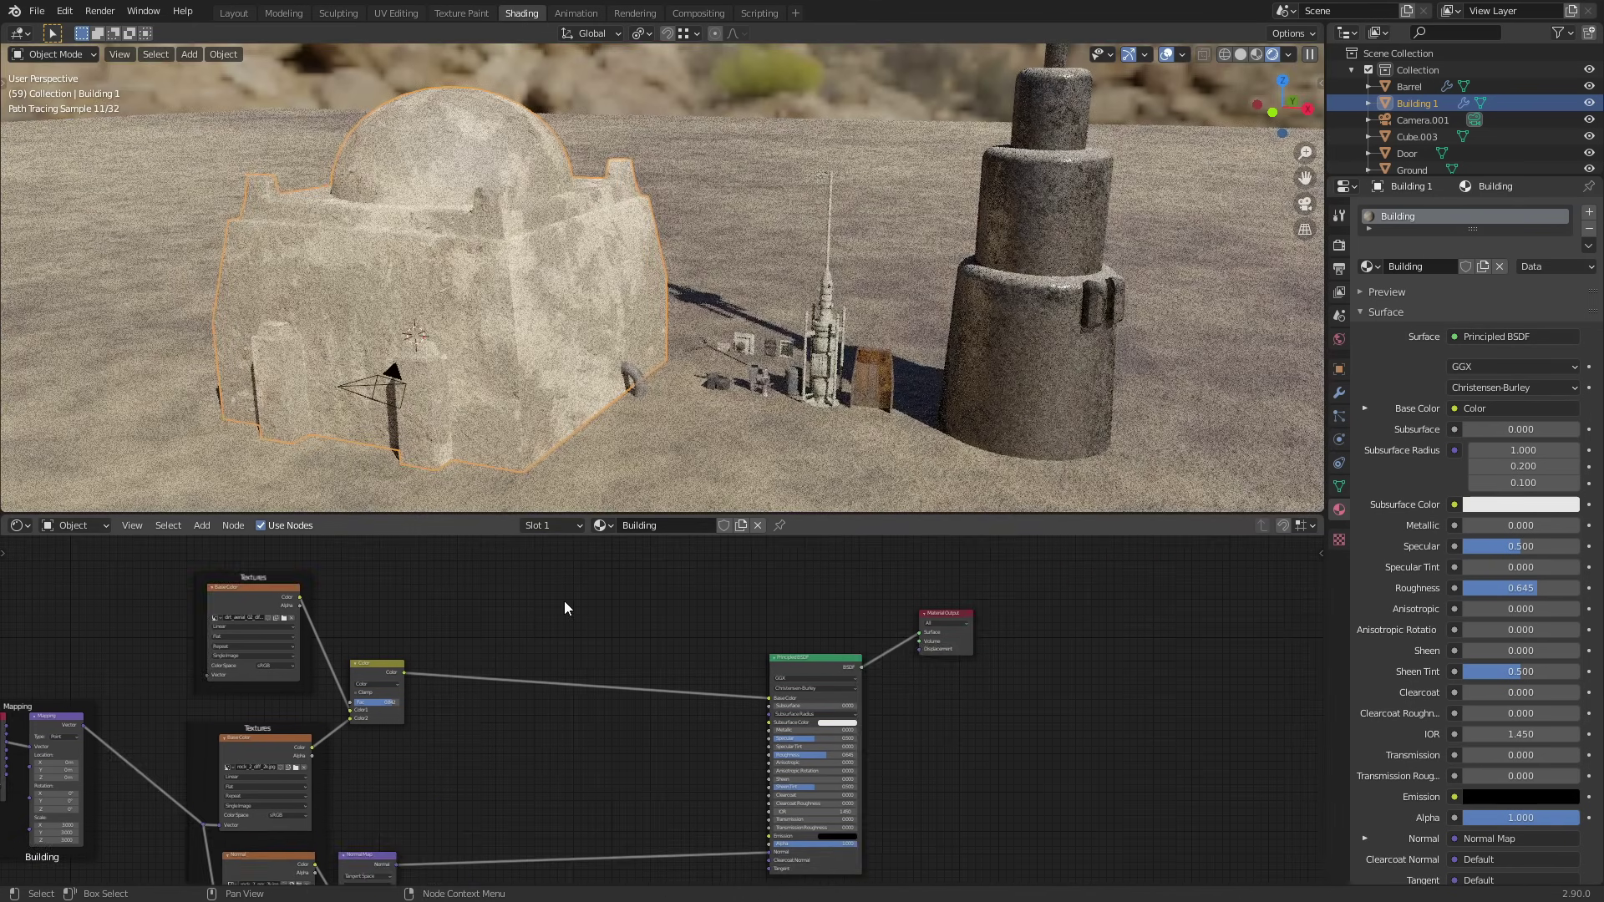
key("shift+a")
left_click(588, 599)
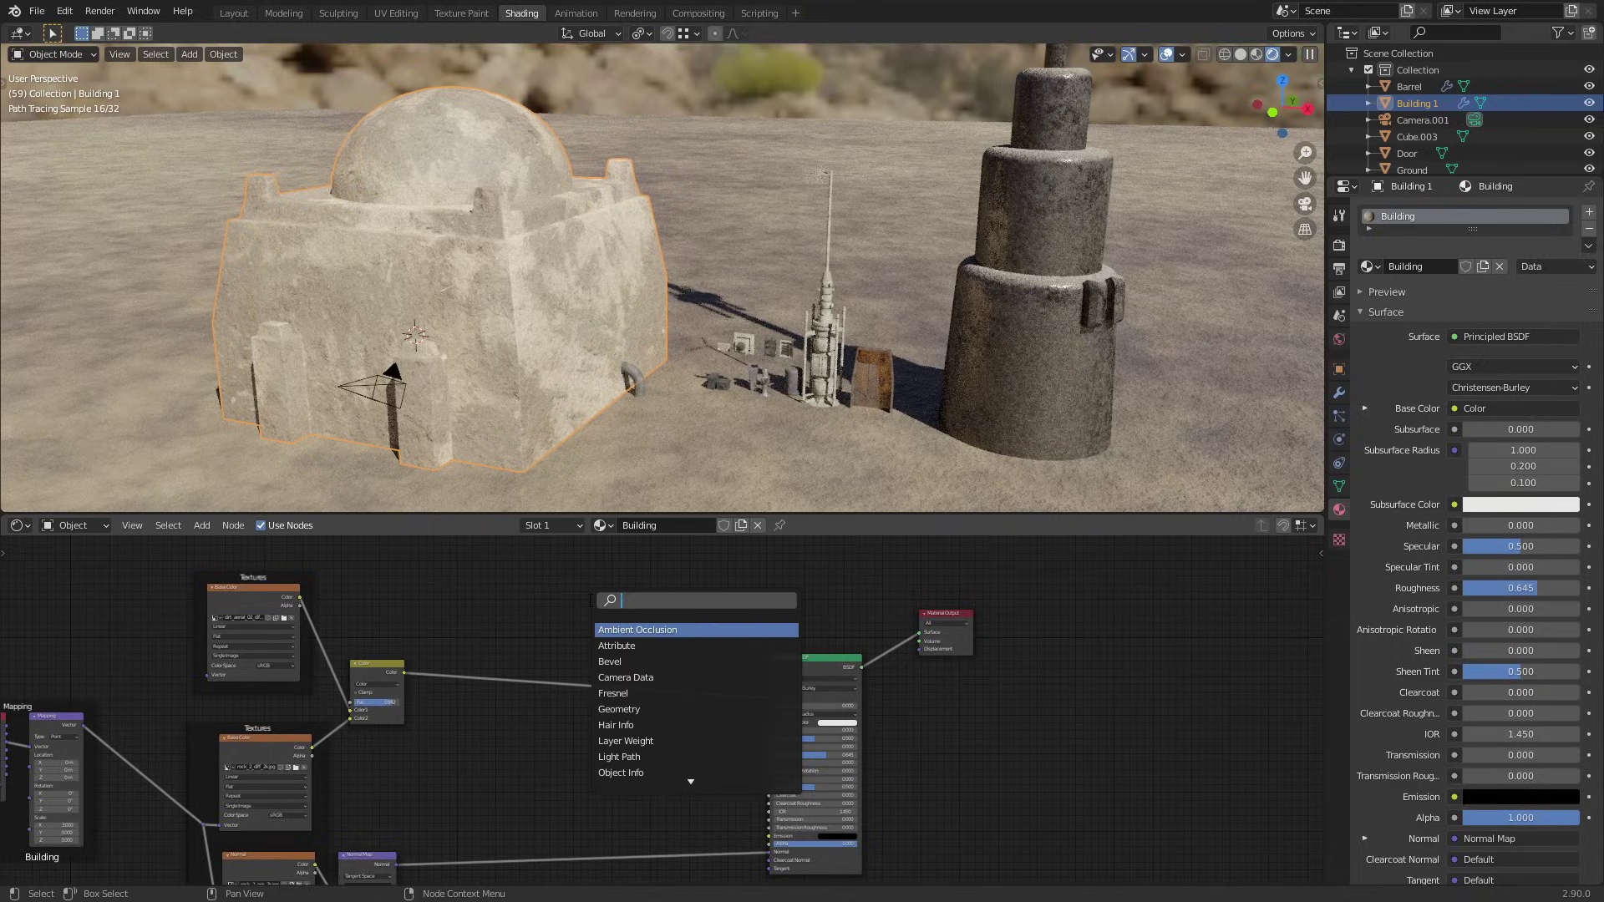
type("ambient")
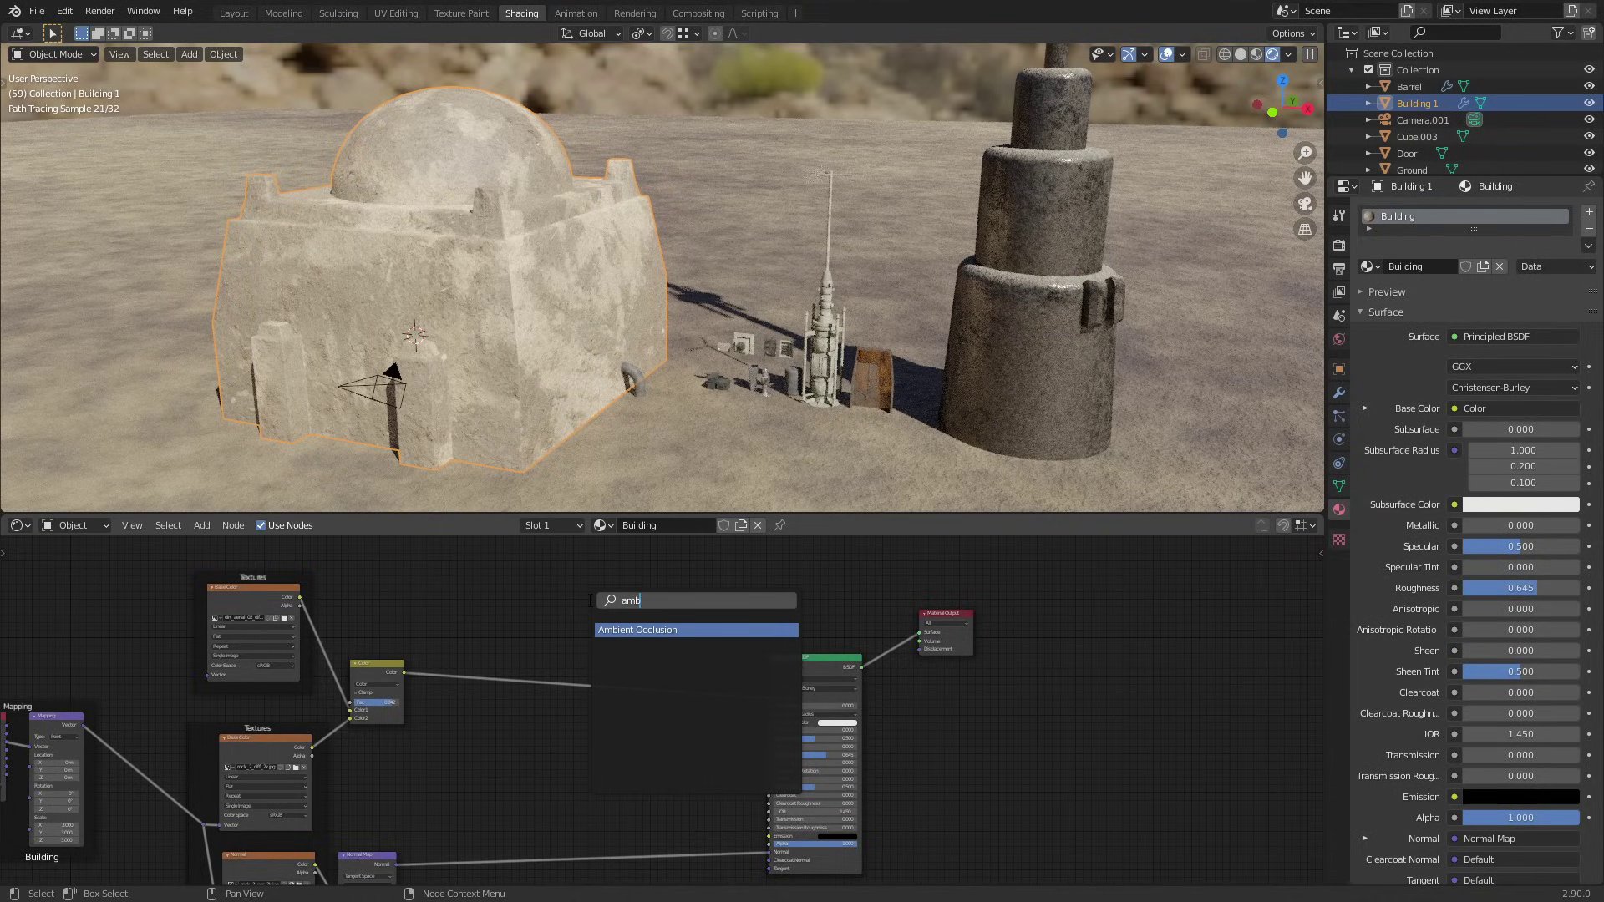
key("Return")
left_click(573, 586)
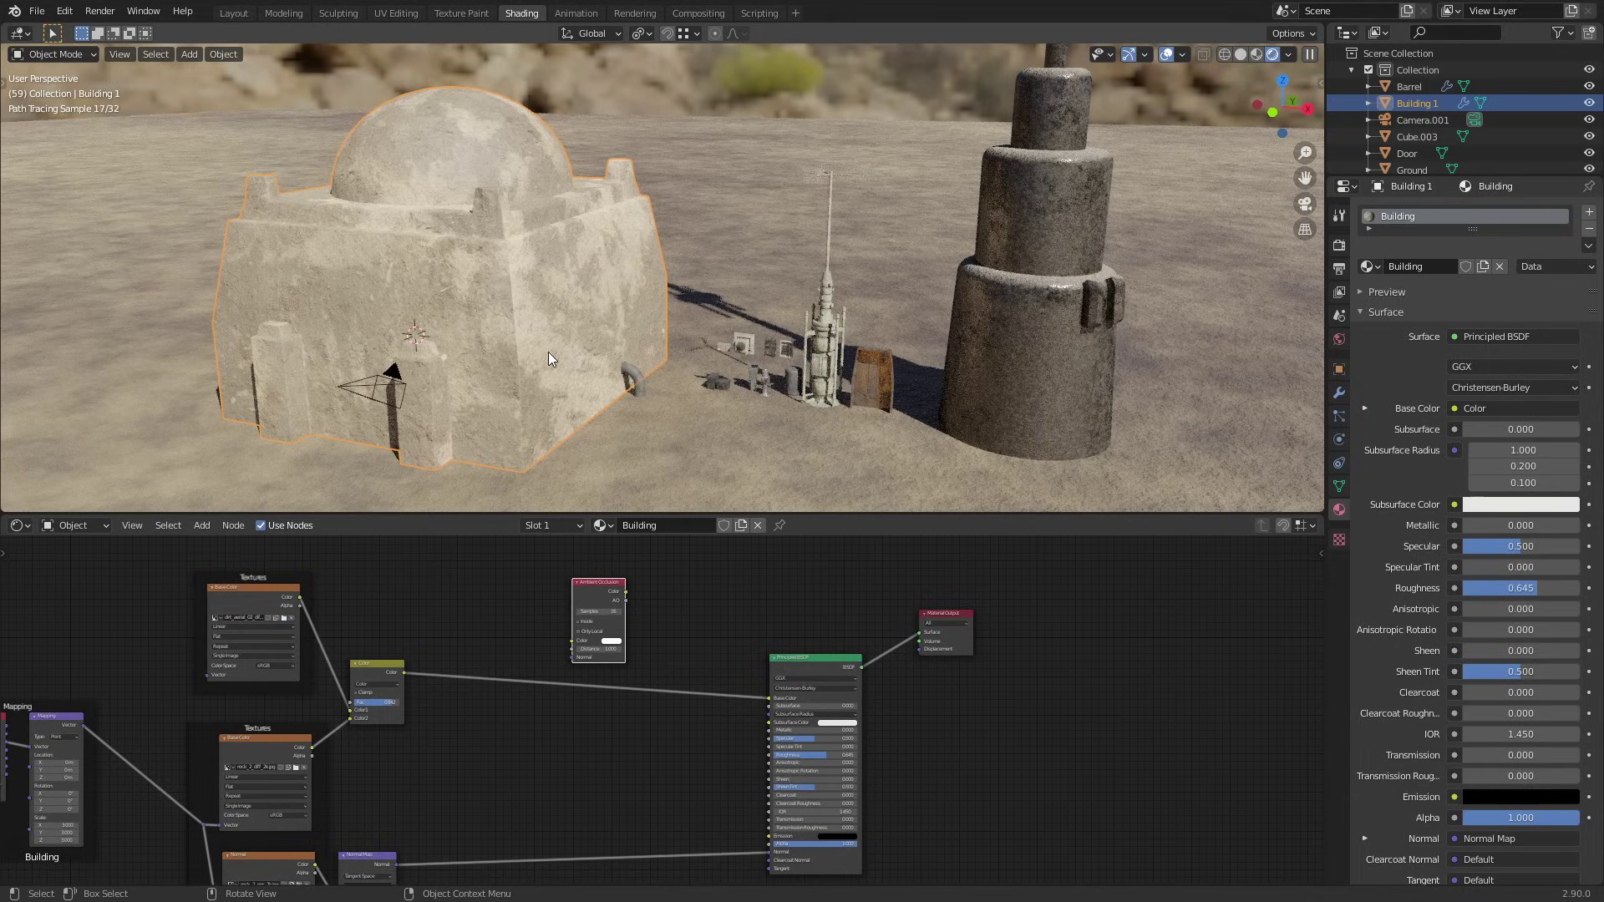
left_click(609, 622, "ctrl+shift")
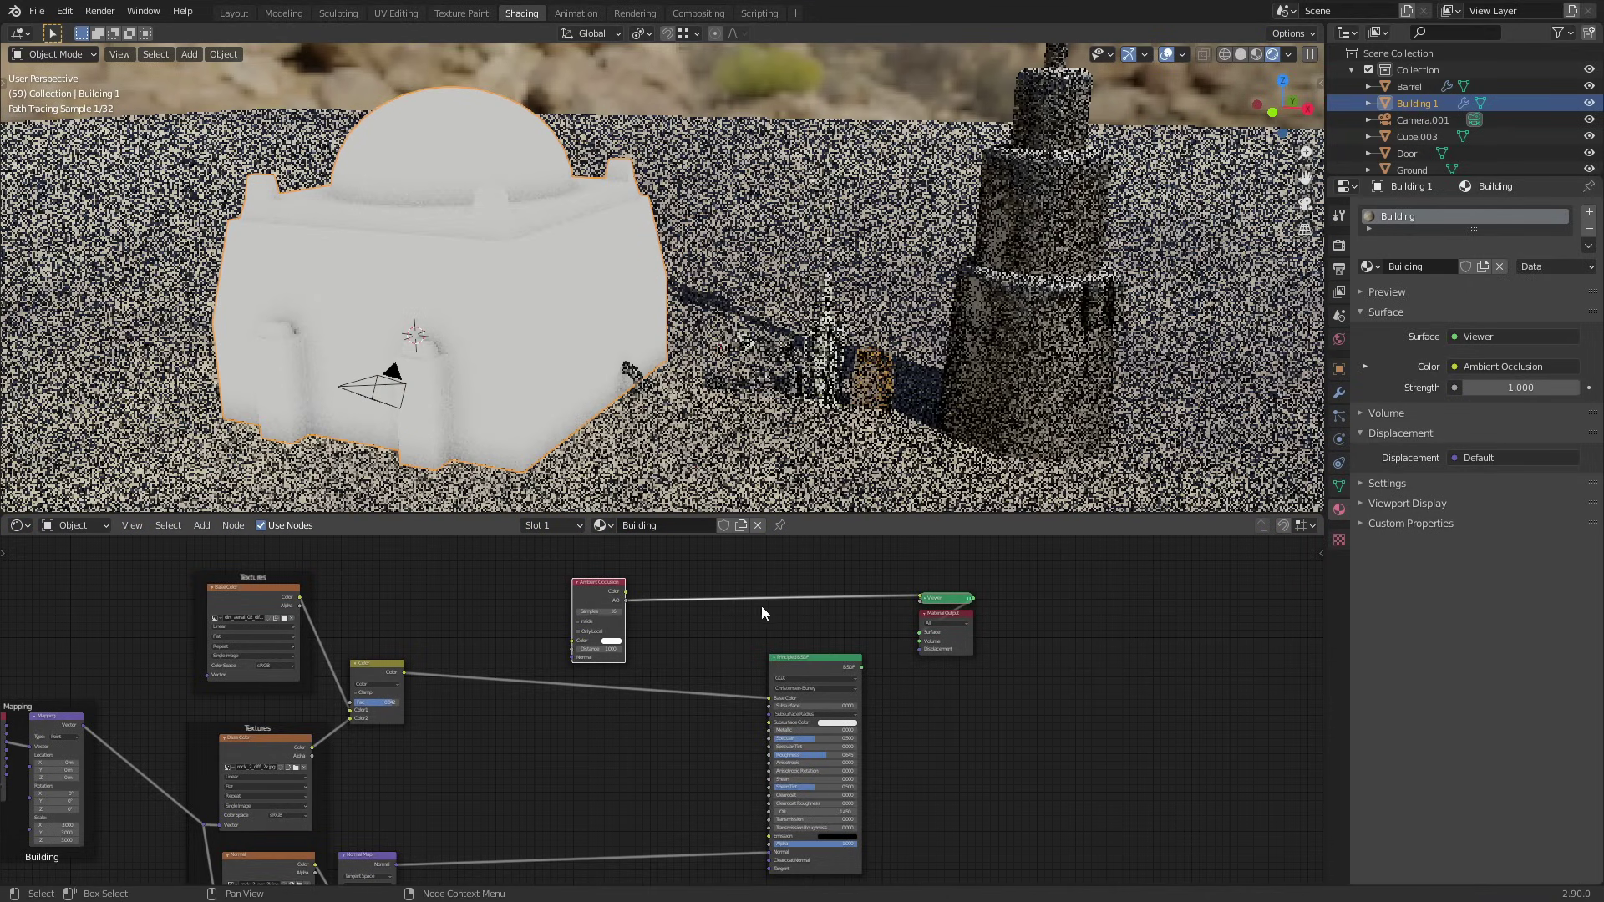
- Insert a ColorRamp after the Ambient Occlusion node and tighten its contrast with the black stop at 0.555 and white stop at 0.782
scroll(559, 630, "up", 3)
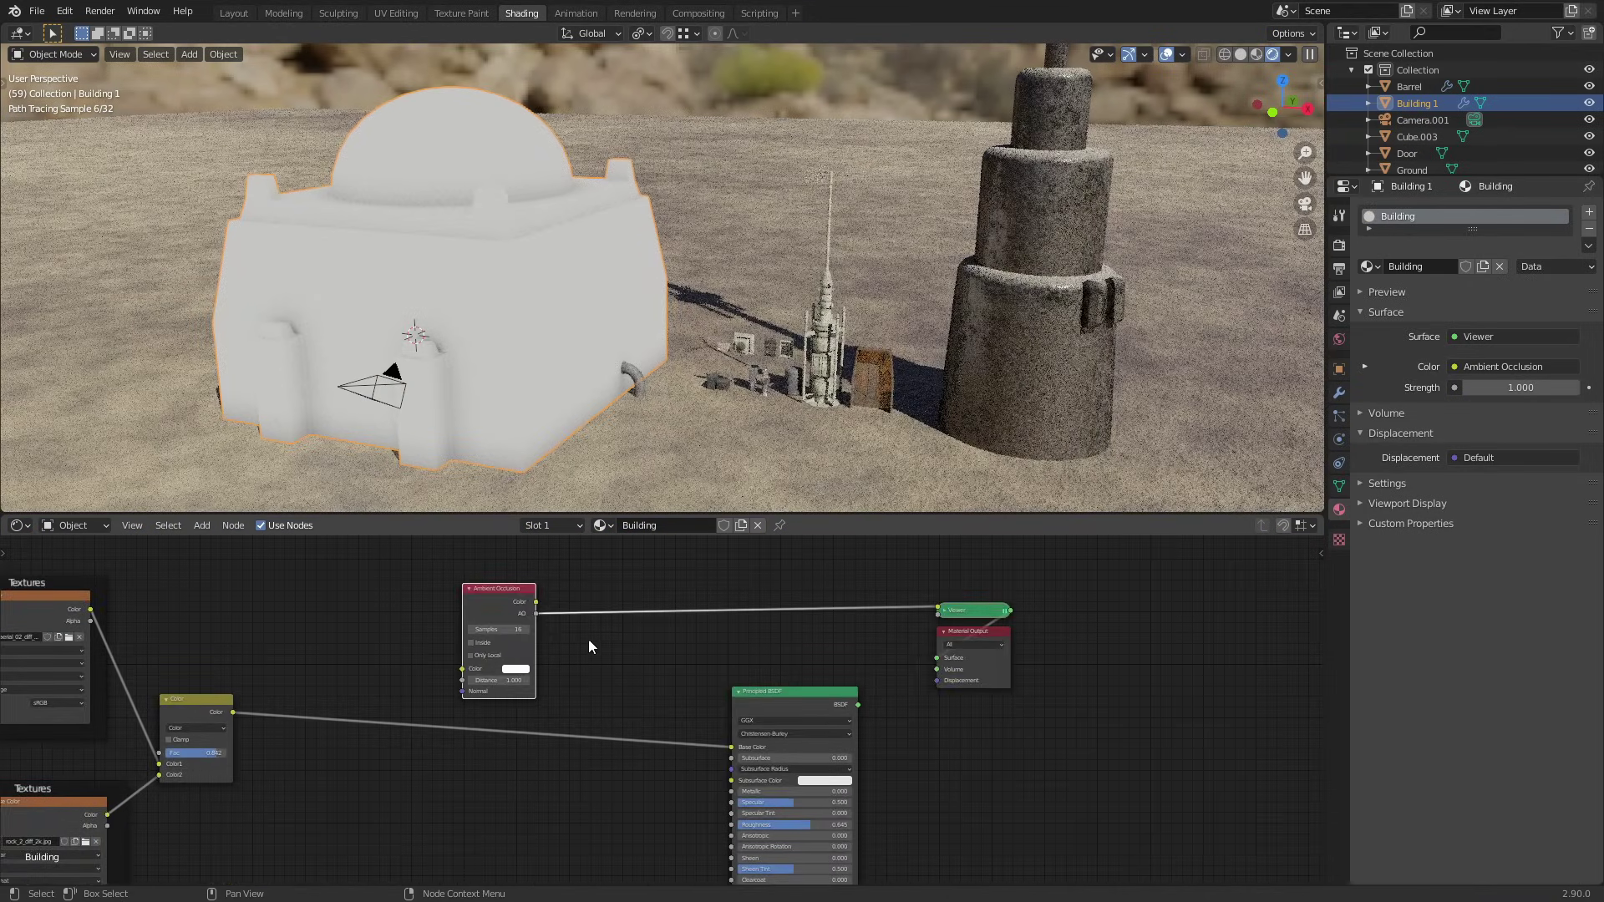
key("shift+a")
type("color ramp")
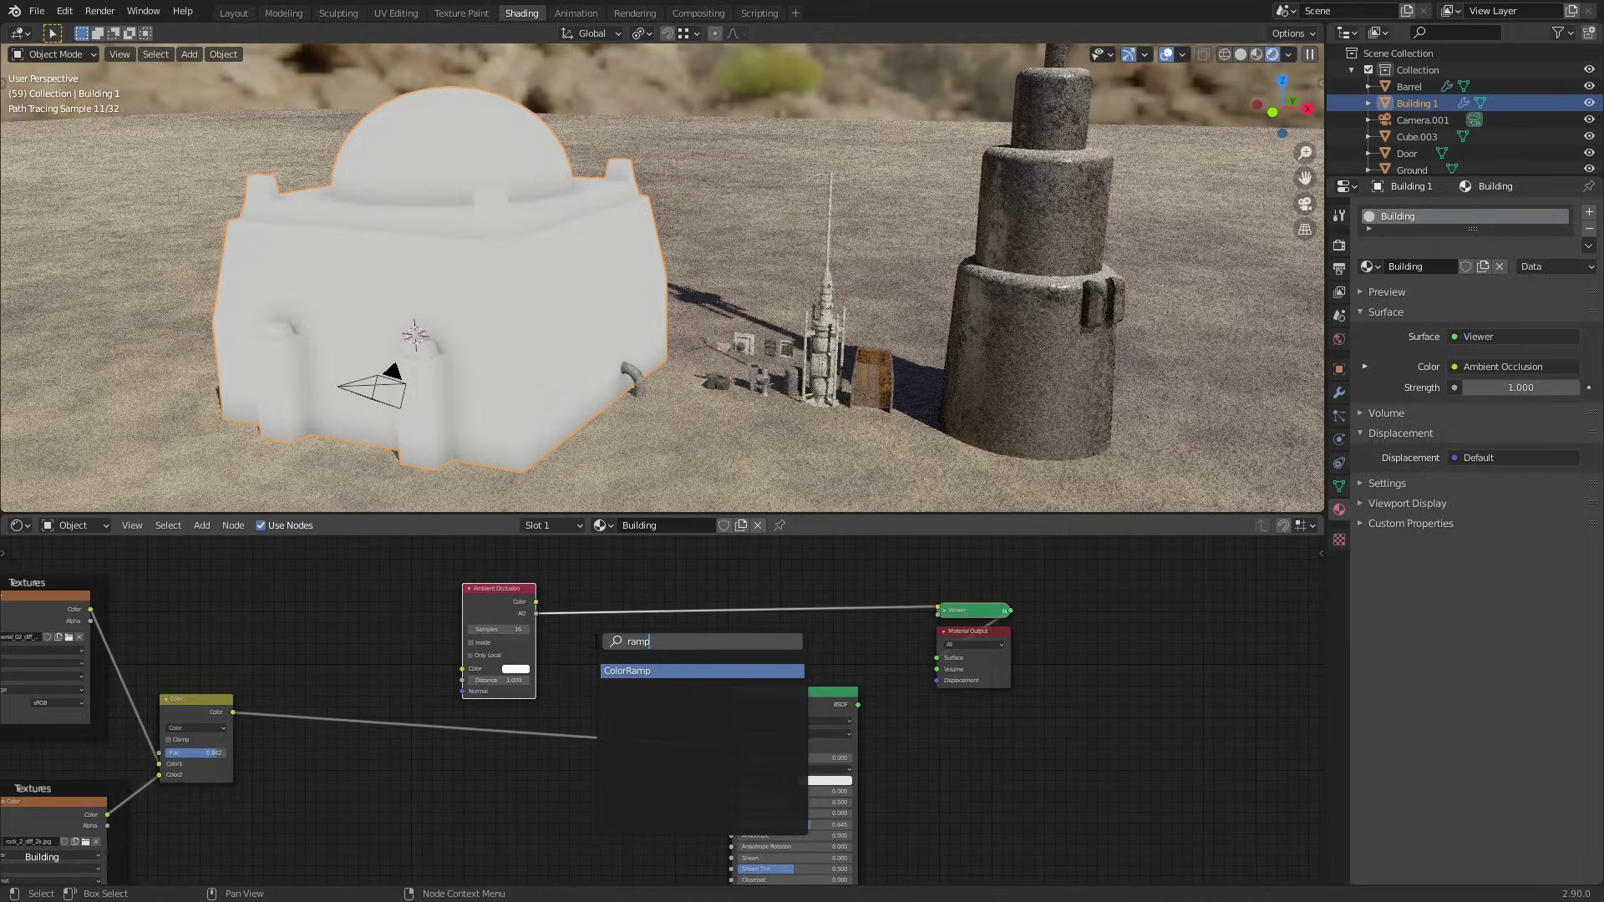
key("Return")
left_click(603, 574)
scroll(599, 578, "up", 1)
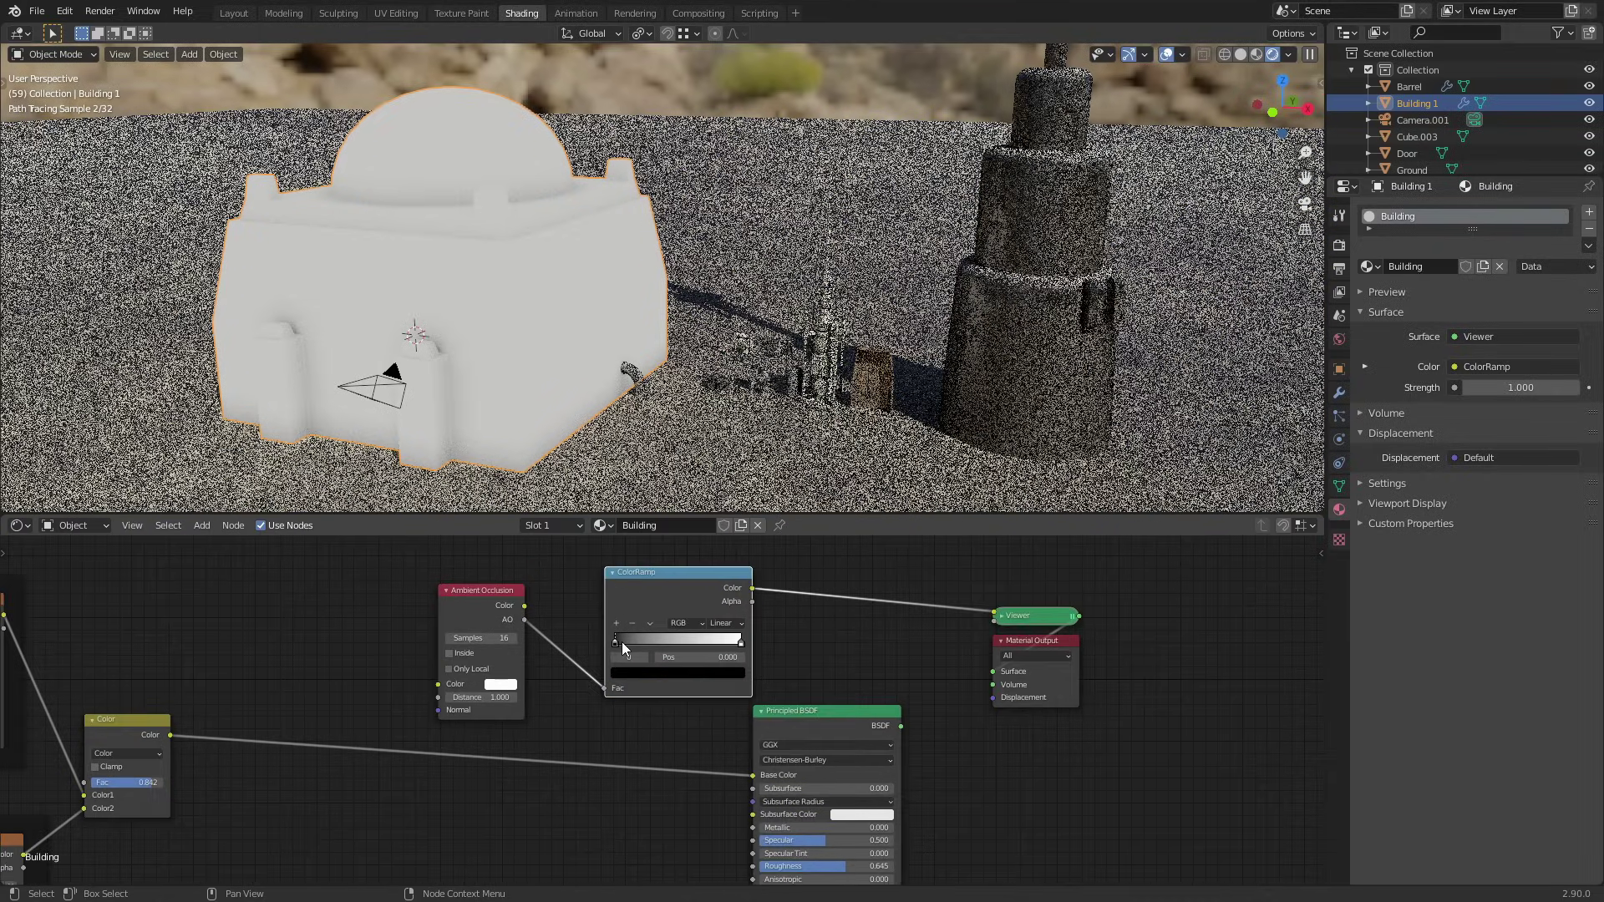
left_click_drag(590, 649, 721, 647)
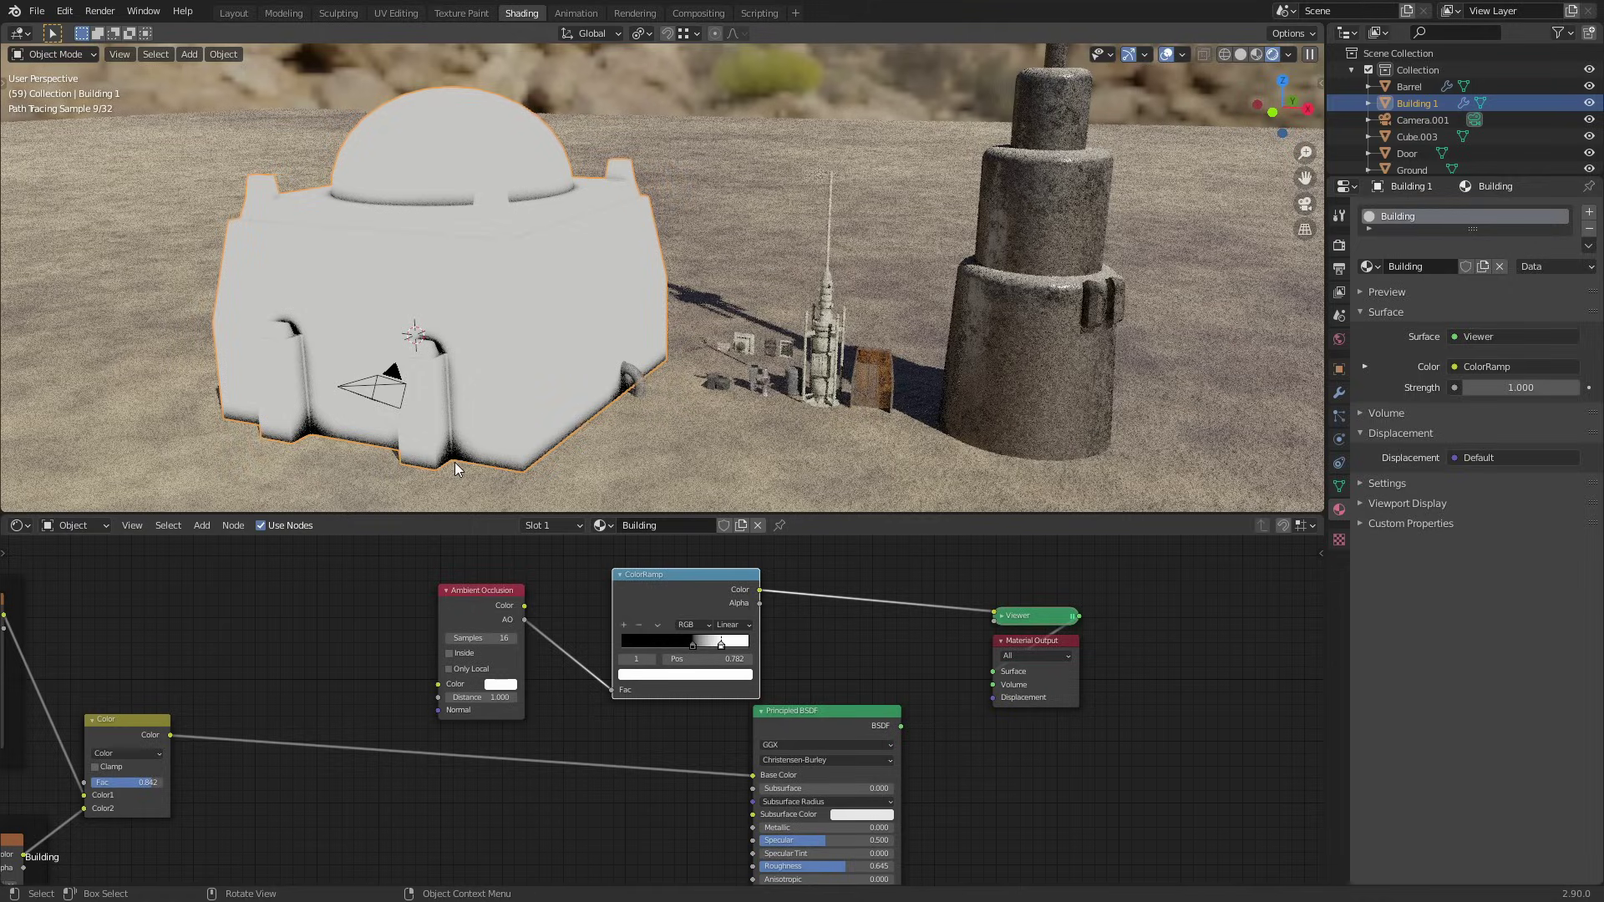
- Set the Ambient Occlusion node's samples to 10
left_click(484, 638)
type("10")
key("Return")
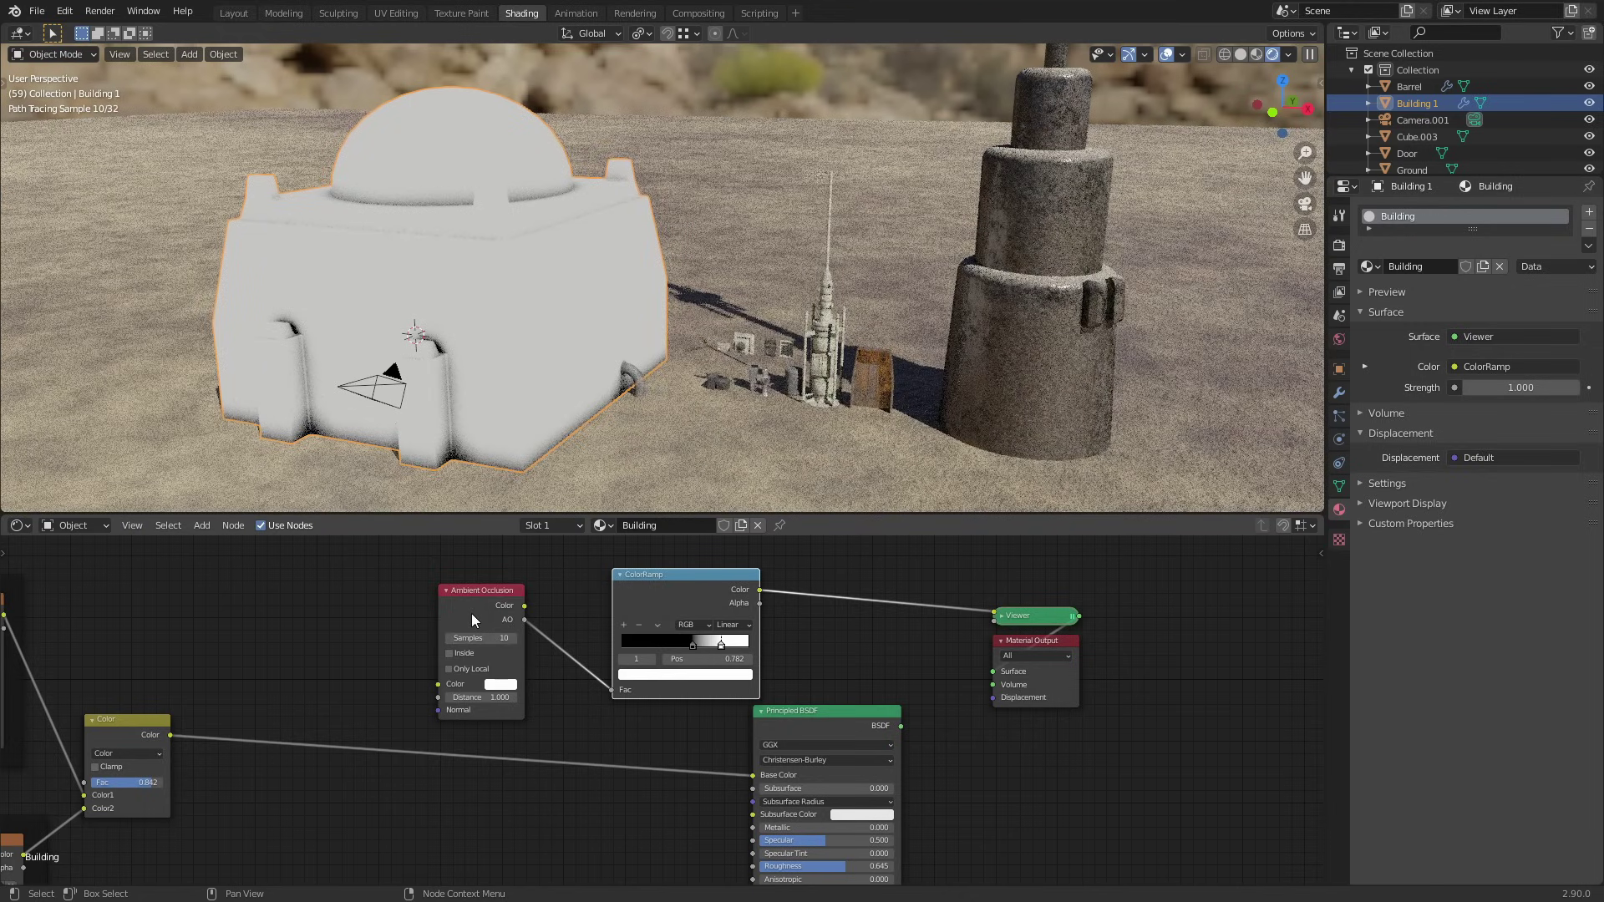
- Shift the Ambient Occlusion and ColorRamp nodes away from the output and add a MixRGB node between the ramp and Principled BSDF
left_click_drag(473, 610, 357, 594)
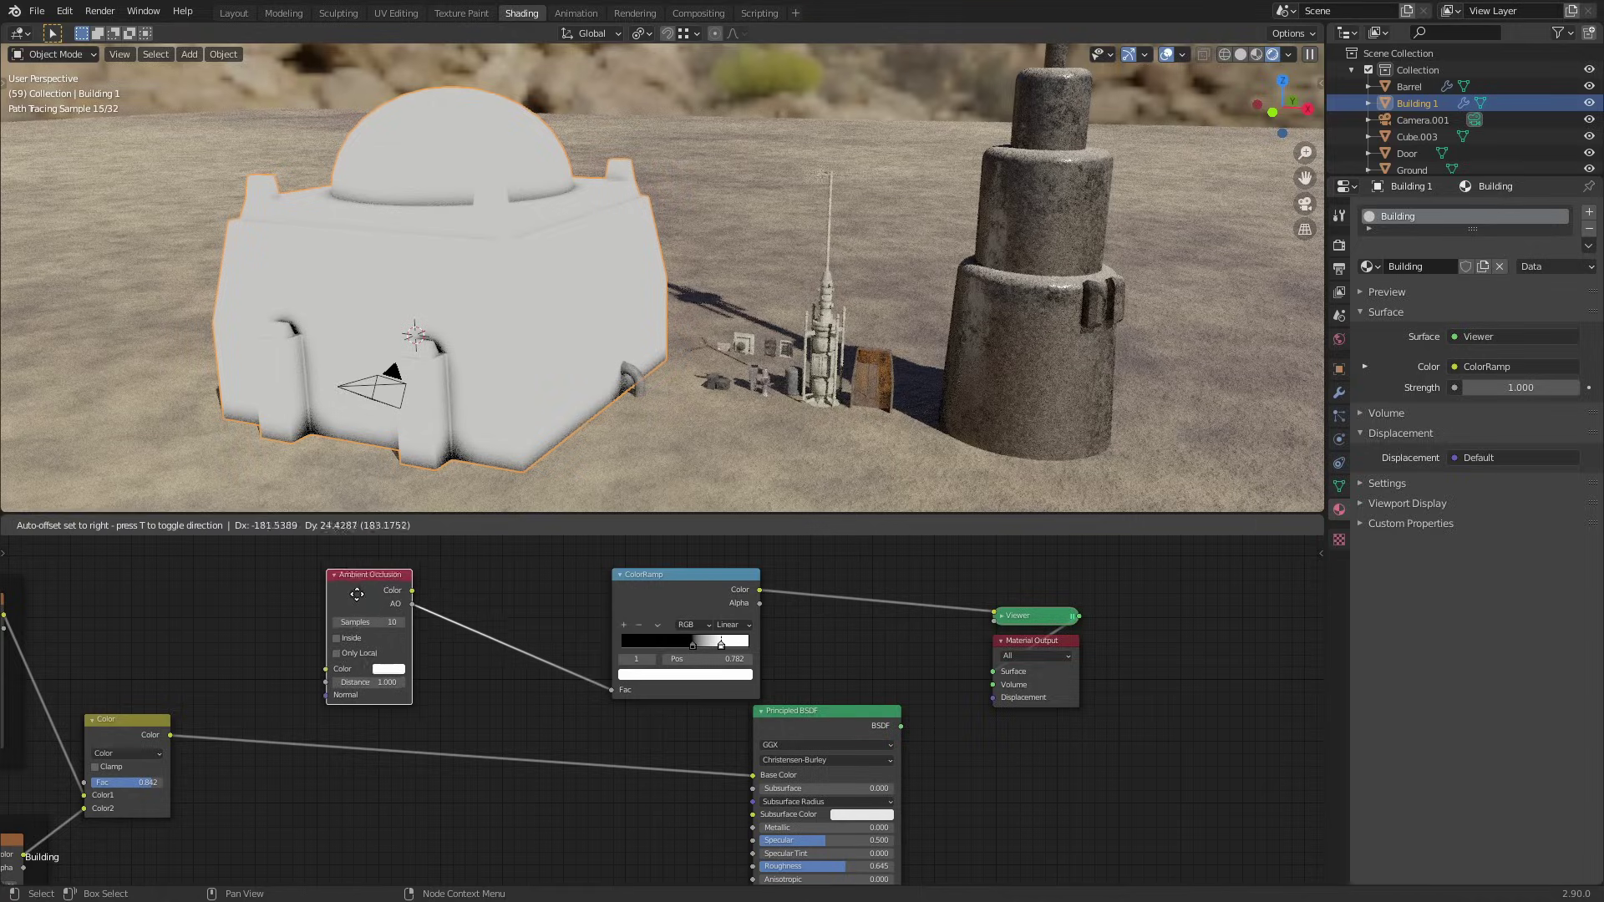
left_click_drag(659, 590, 489, 582)
key("shift+a")
left_click(648, 628)
type("mix")
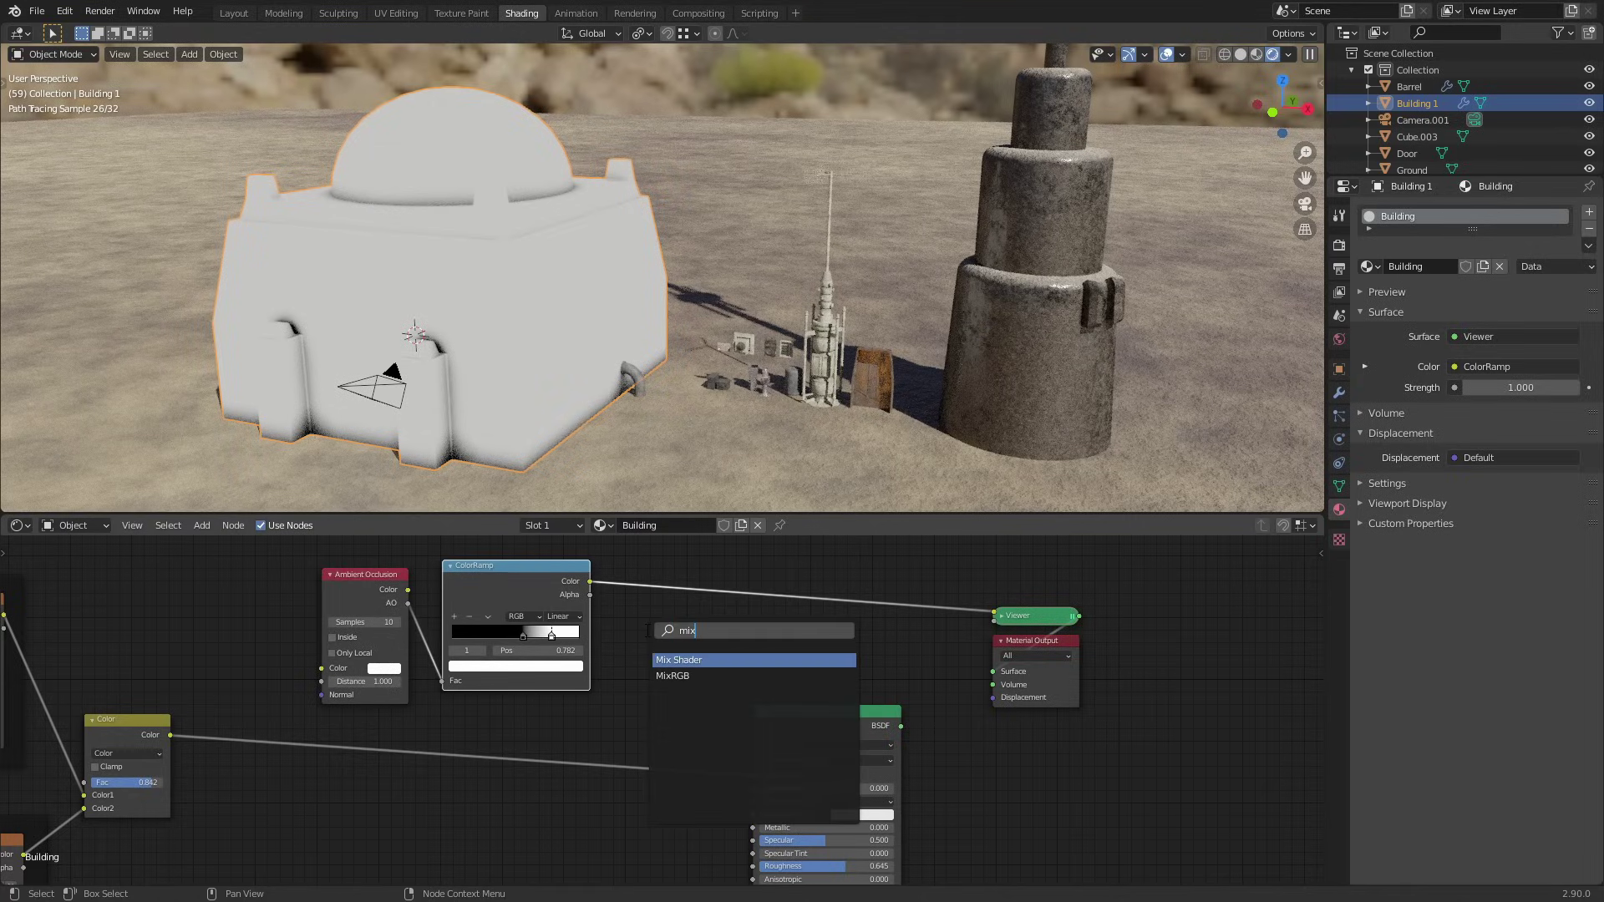
key("Down")
key("Return")
left_click(640, 630)
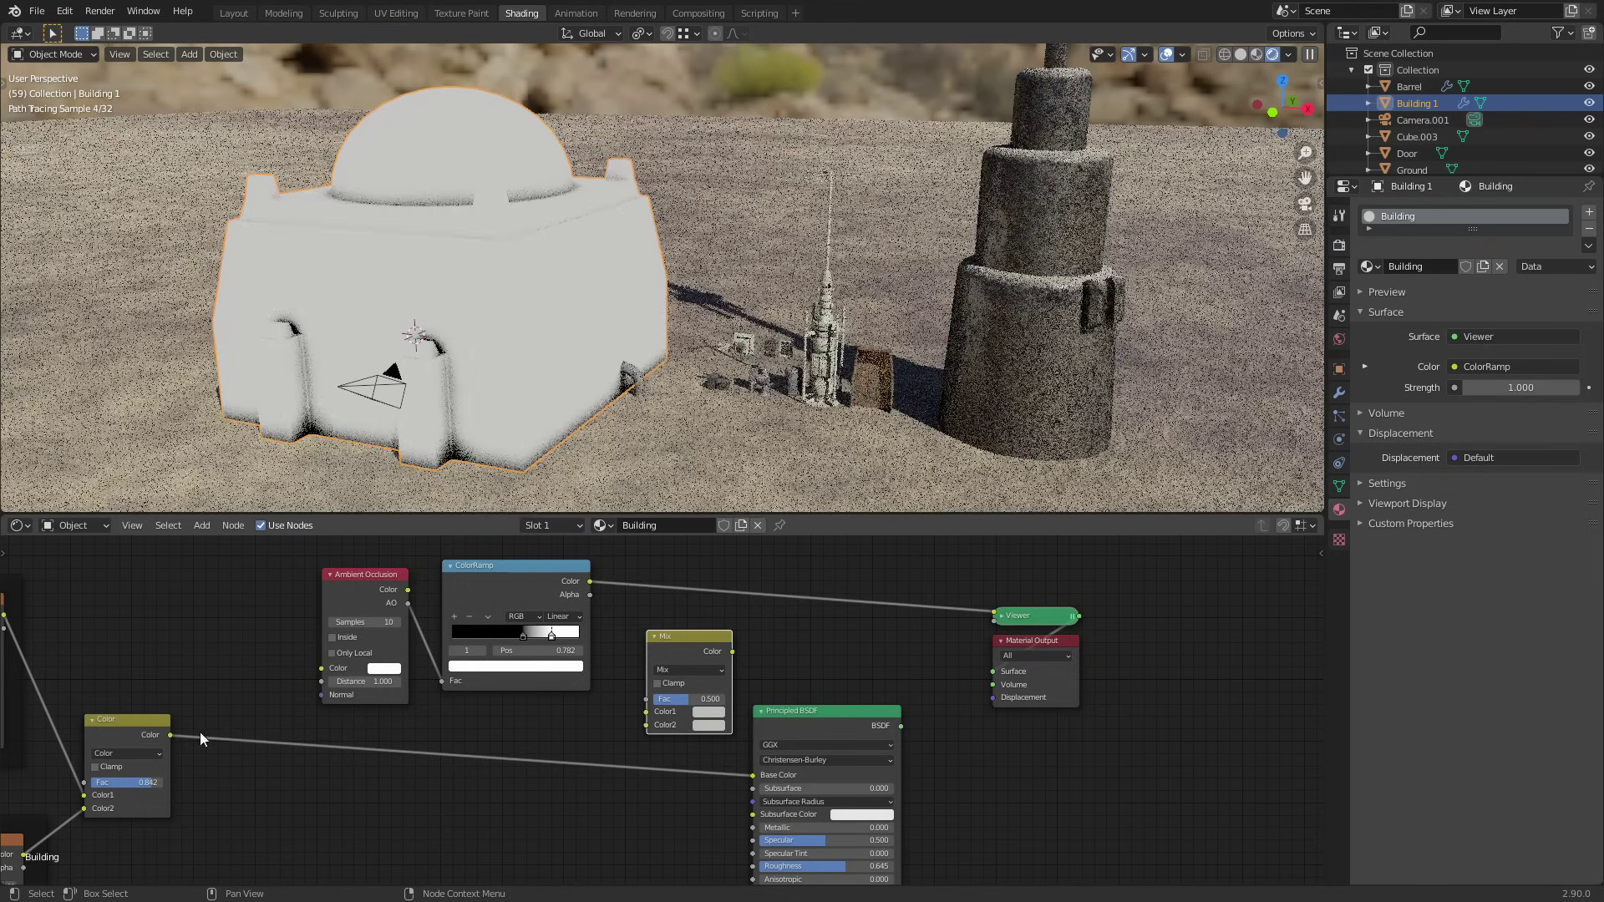
- Connect the building's color texture mix to the new Mix node's Color2 and the ColorRamp to its Fac, and preview the result
middle_click_drag(199, 732, 328, 702)
scroll(259, 700, "down", 1)
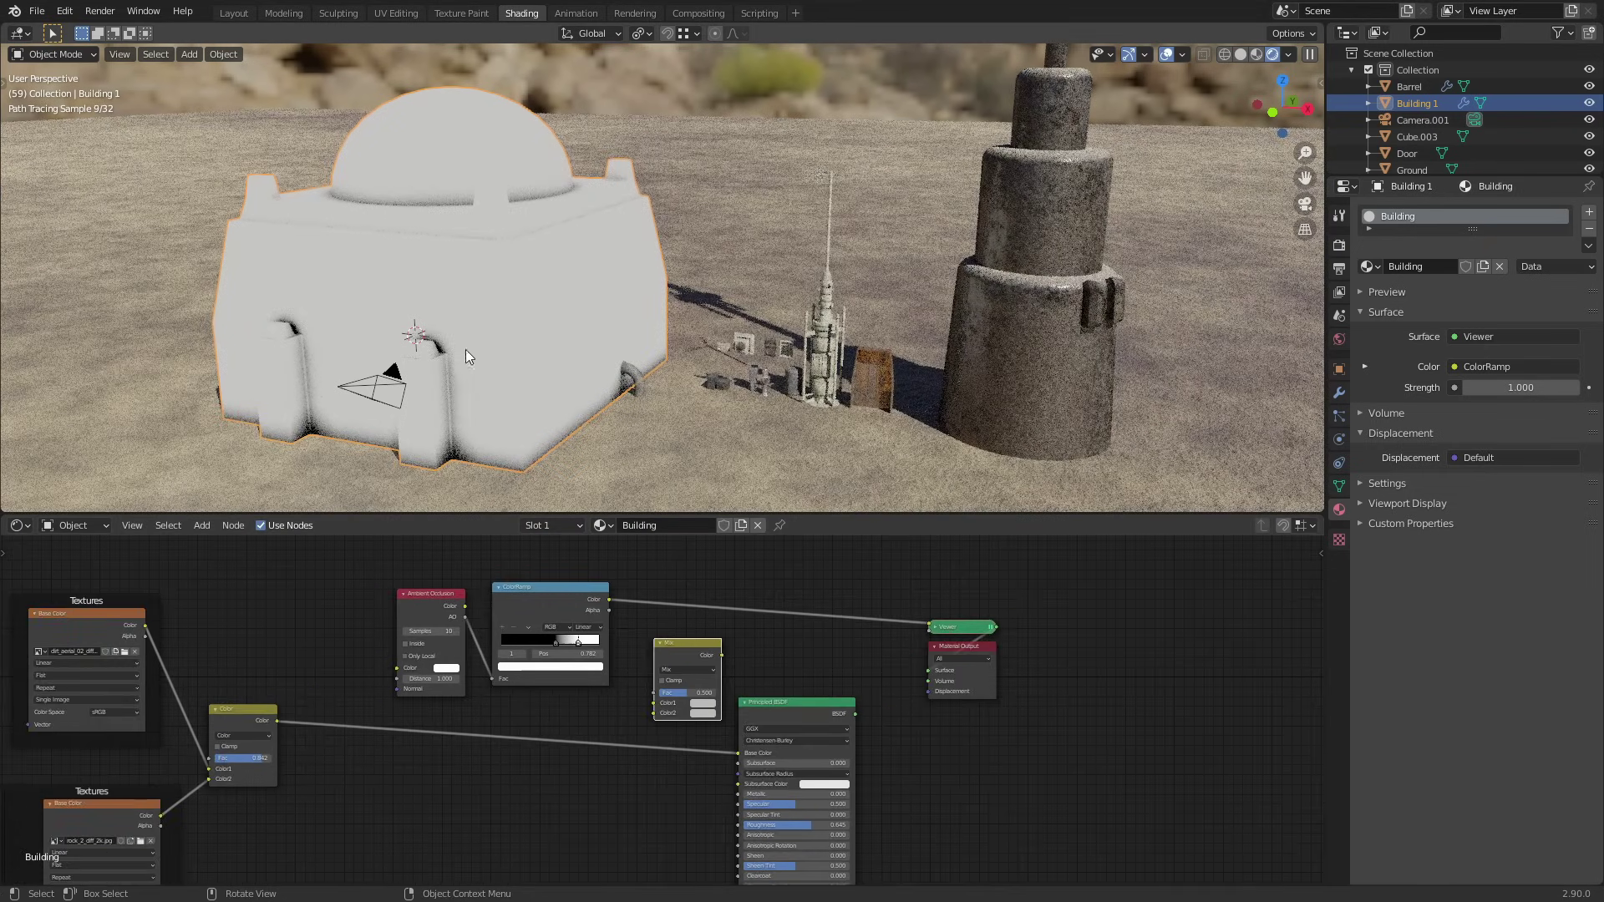
left_click_drag(277, 720, 660, 711)
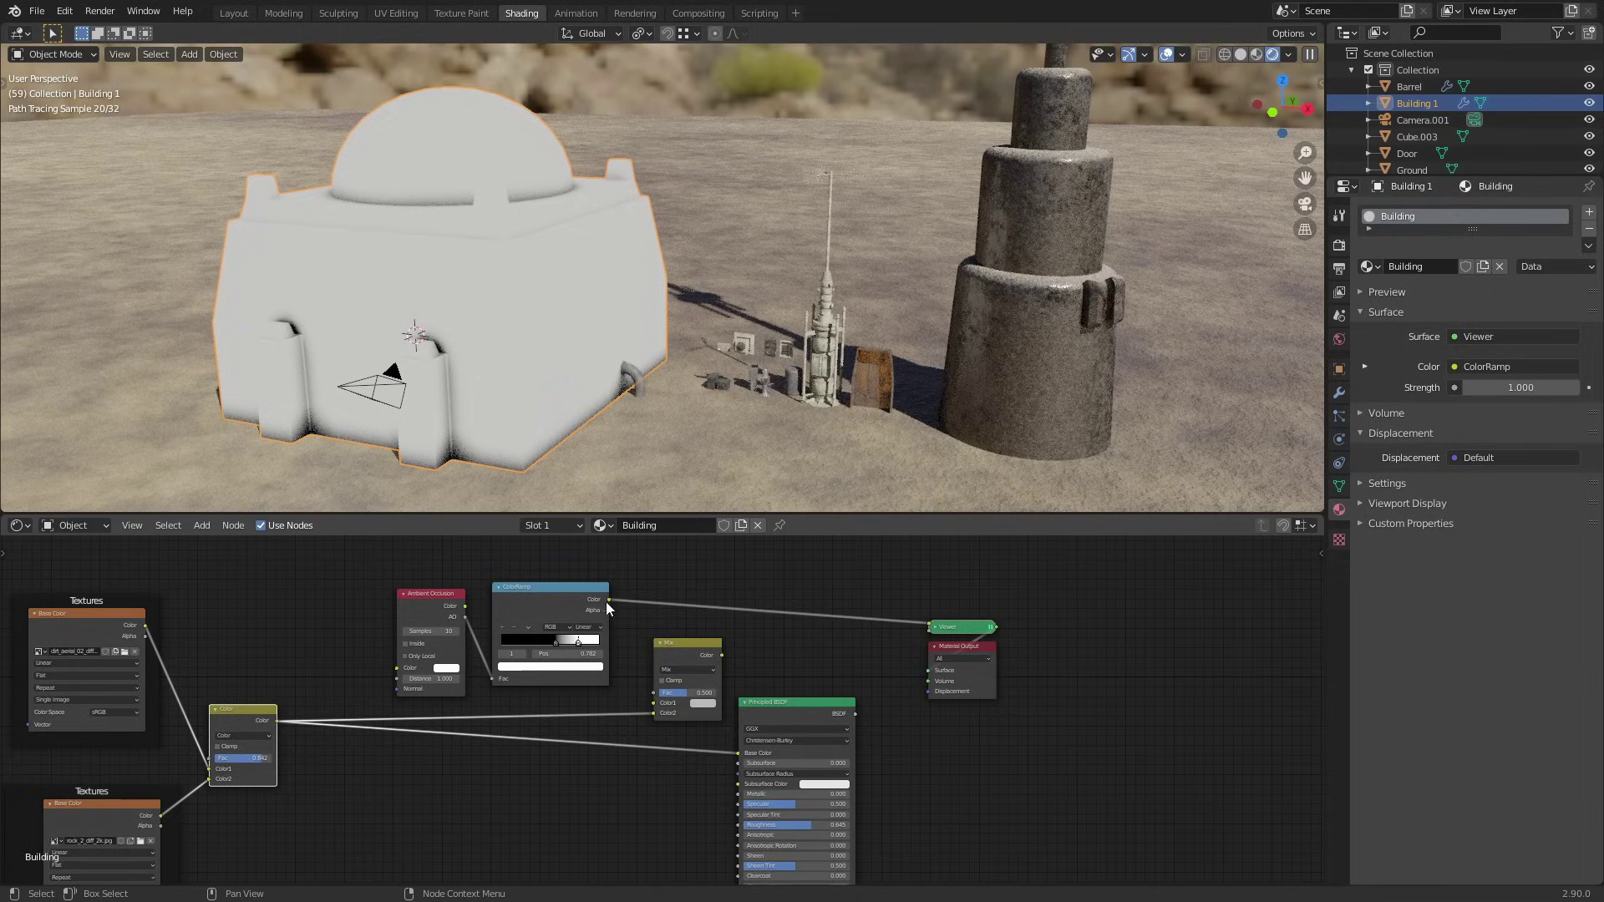
left_click_drag(609, 599, 653, 694)
scroll(694, 710, "up", 3)
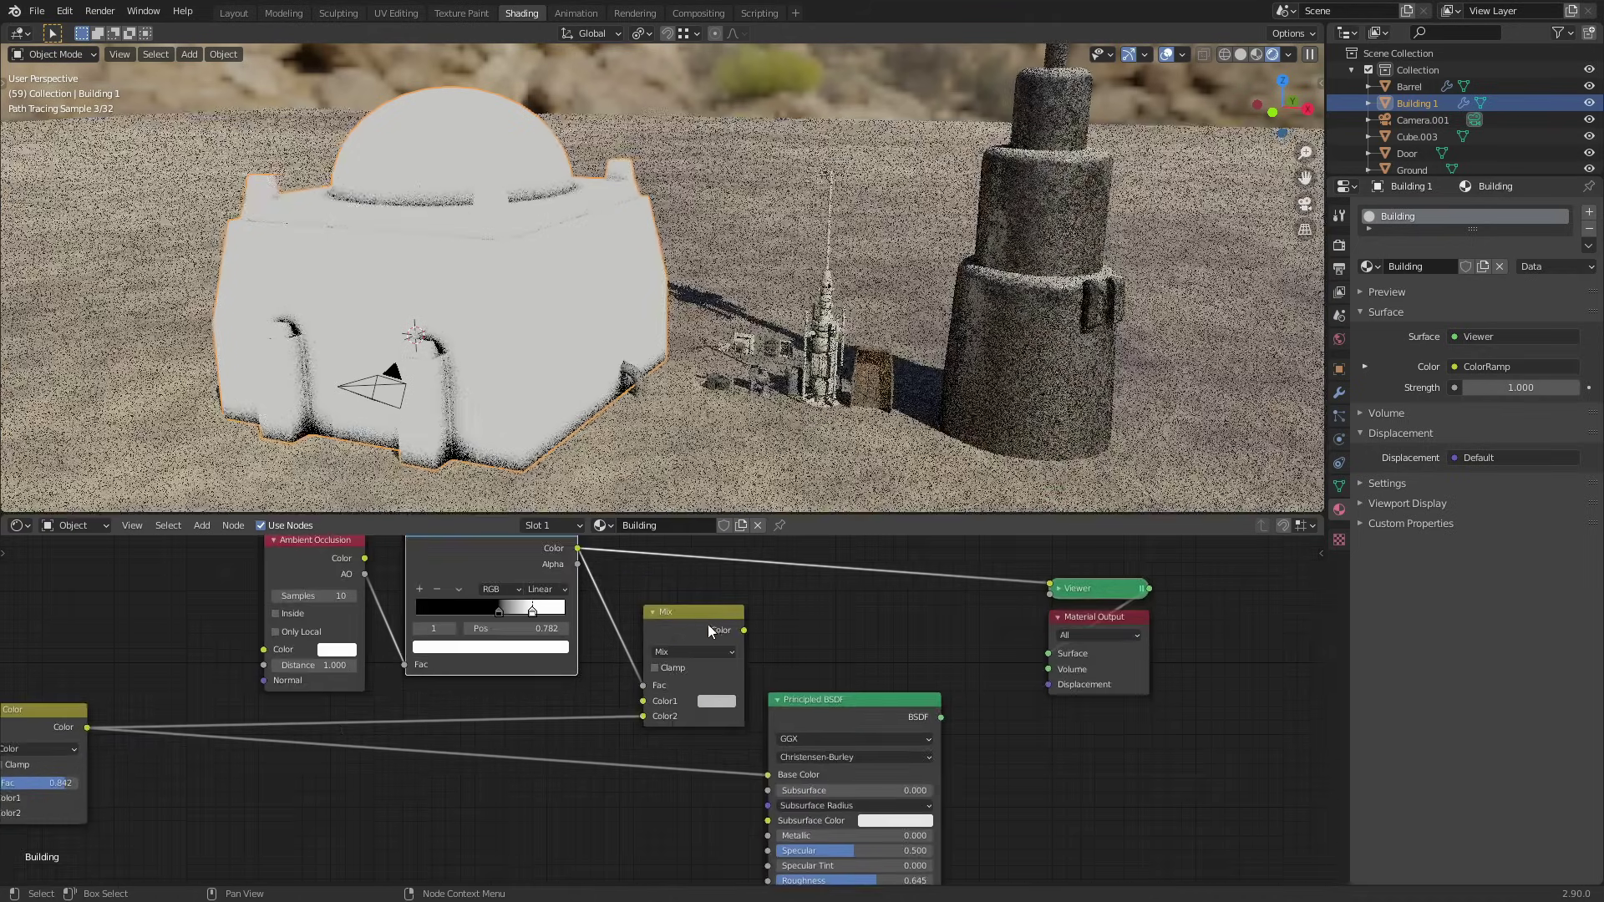
left_click(695, 619, "ctrl+shift")
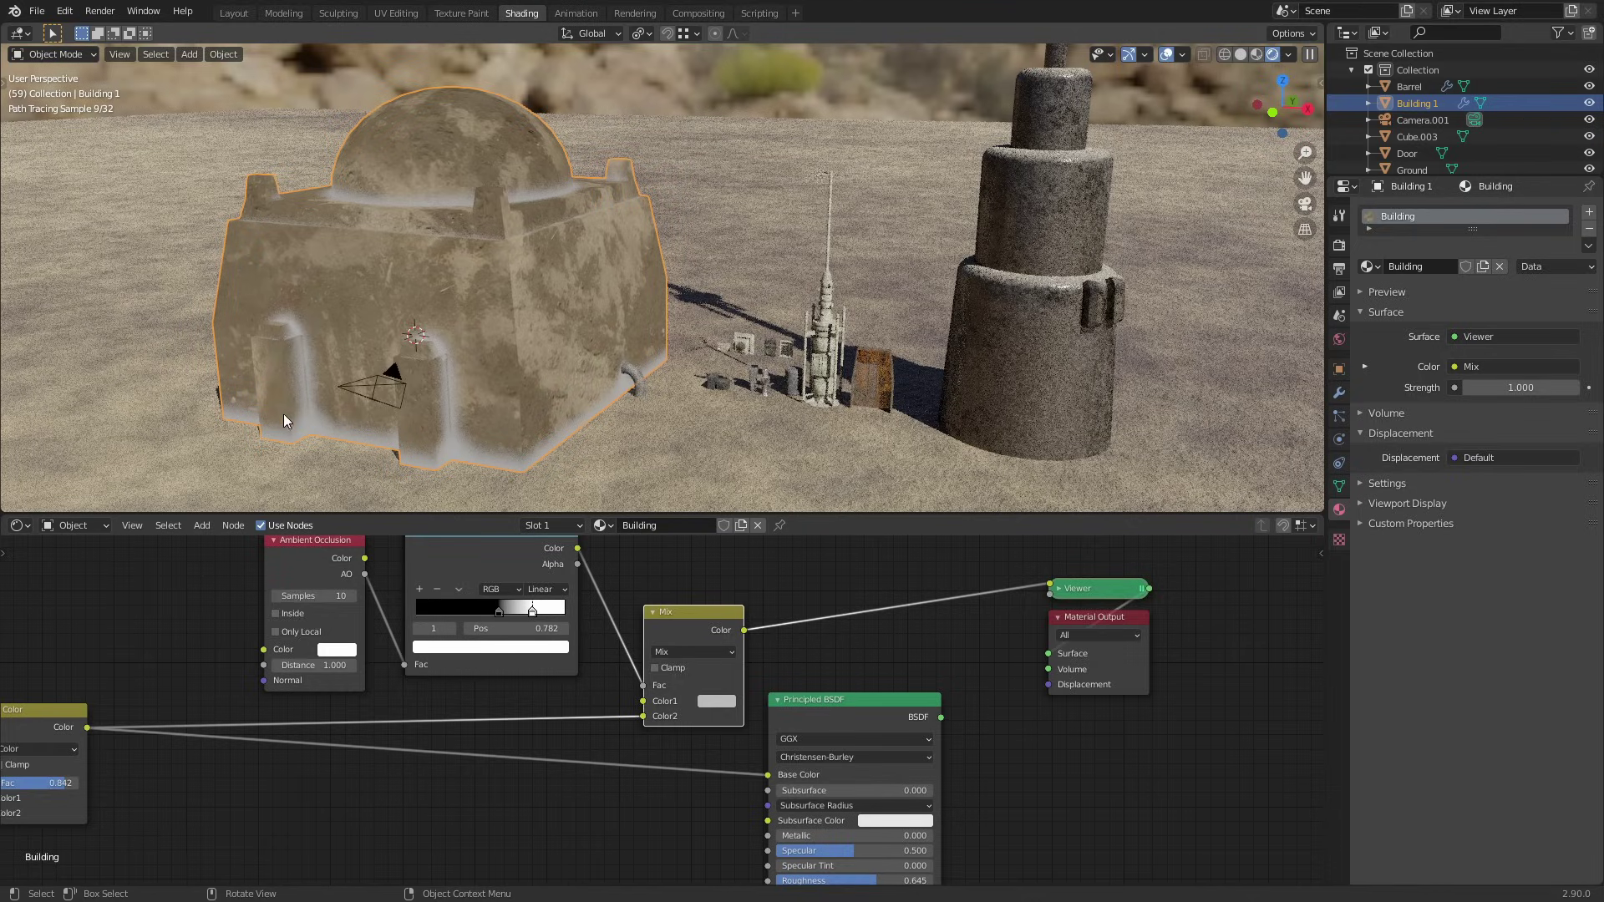
- Paste the copied dark brown dirt color into the Mix node's Color1
left_click(722, 700)
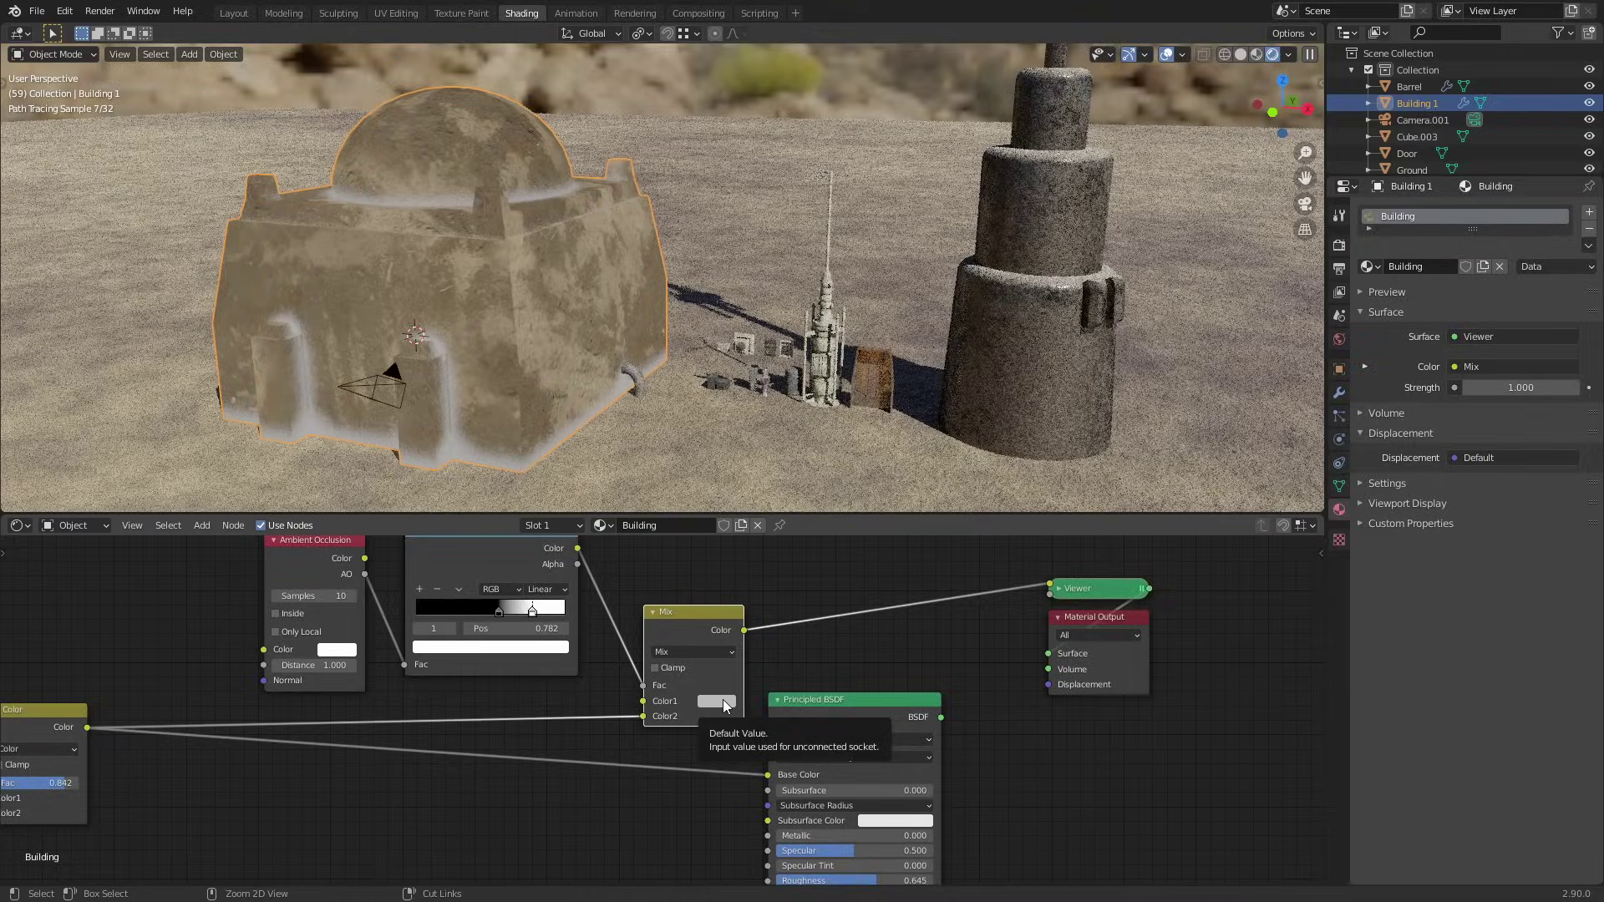
key("ctrl+v")
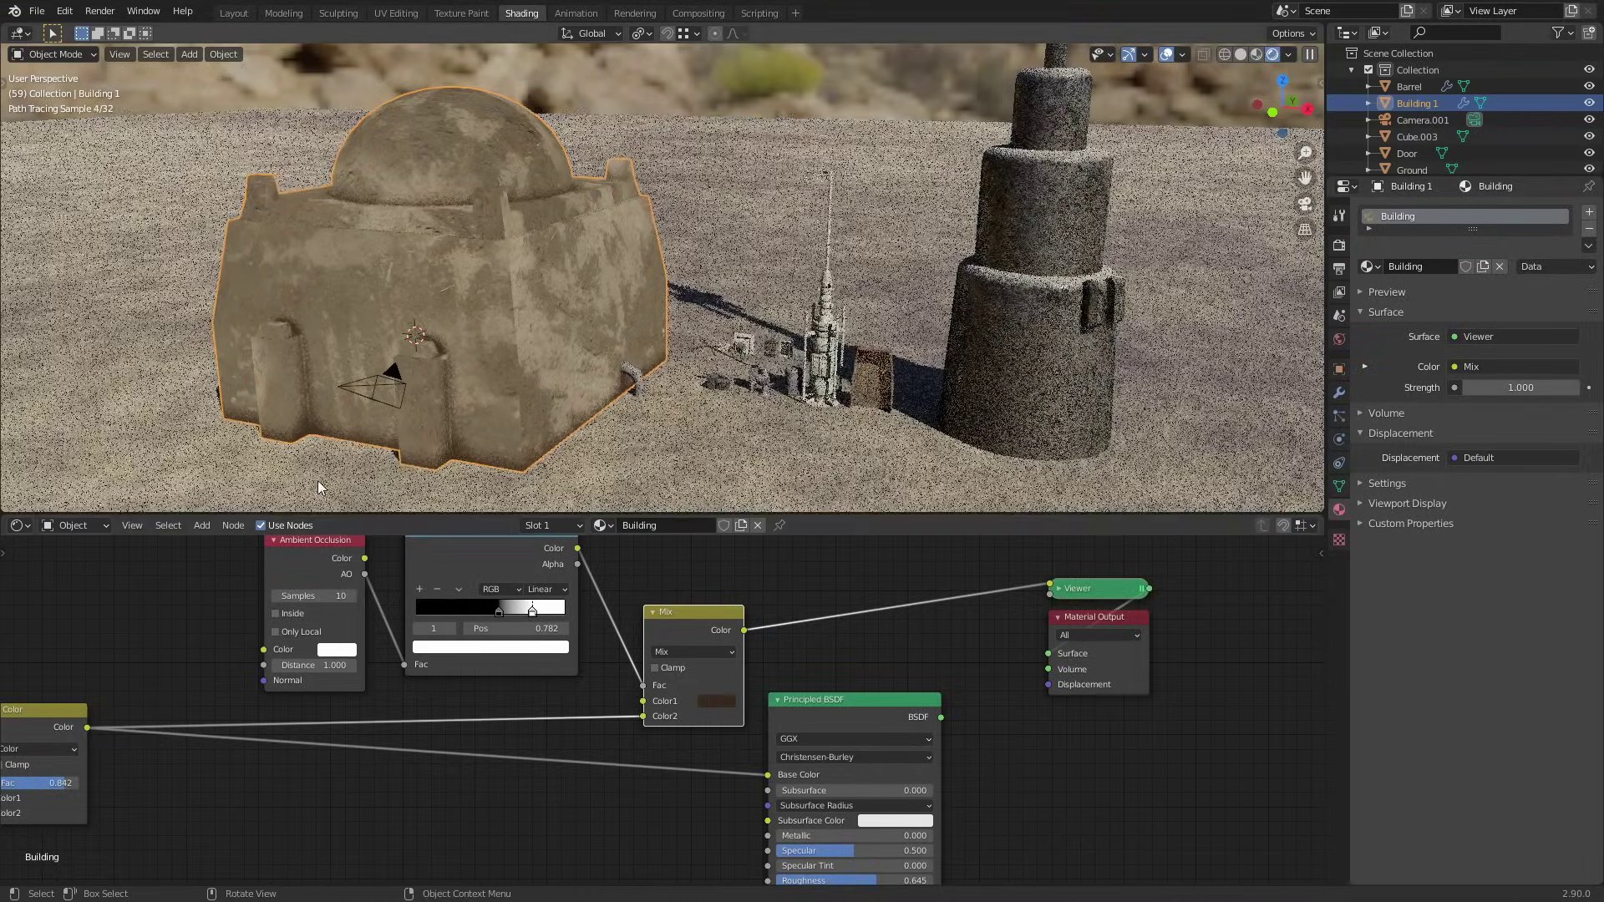
scroll(370, 447, "up", 4)
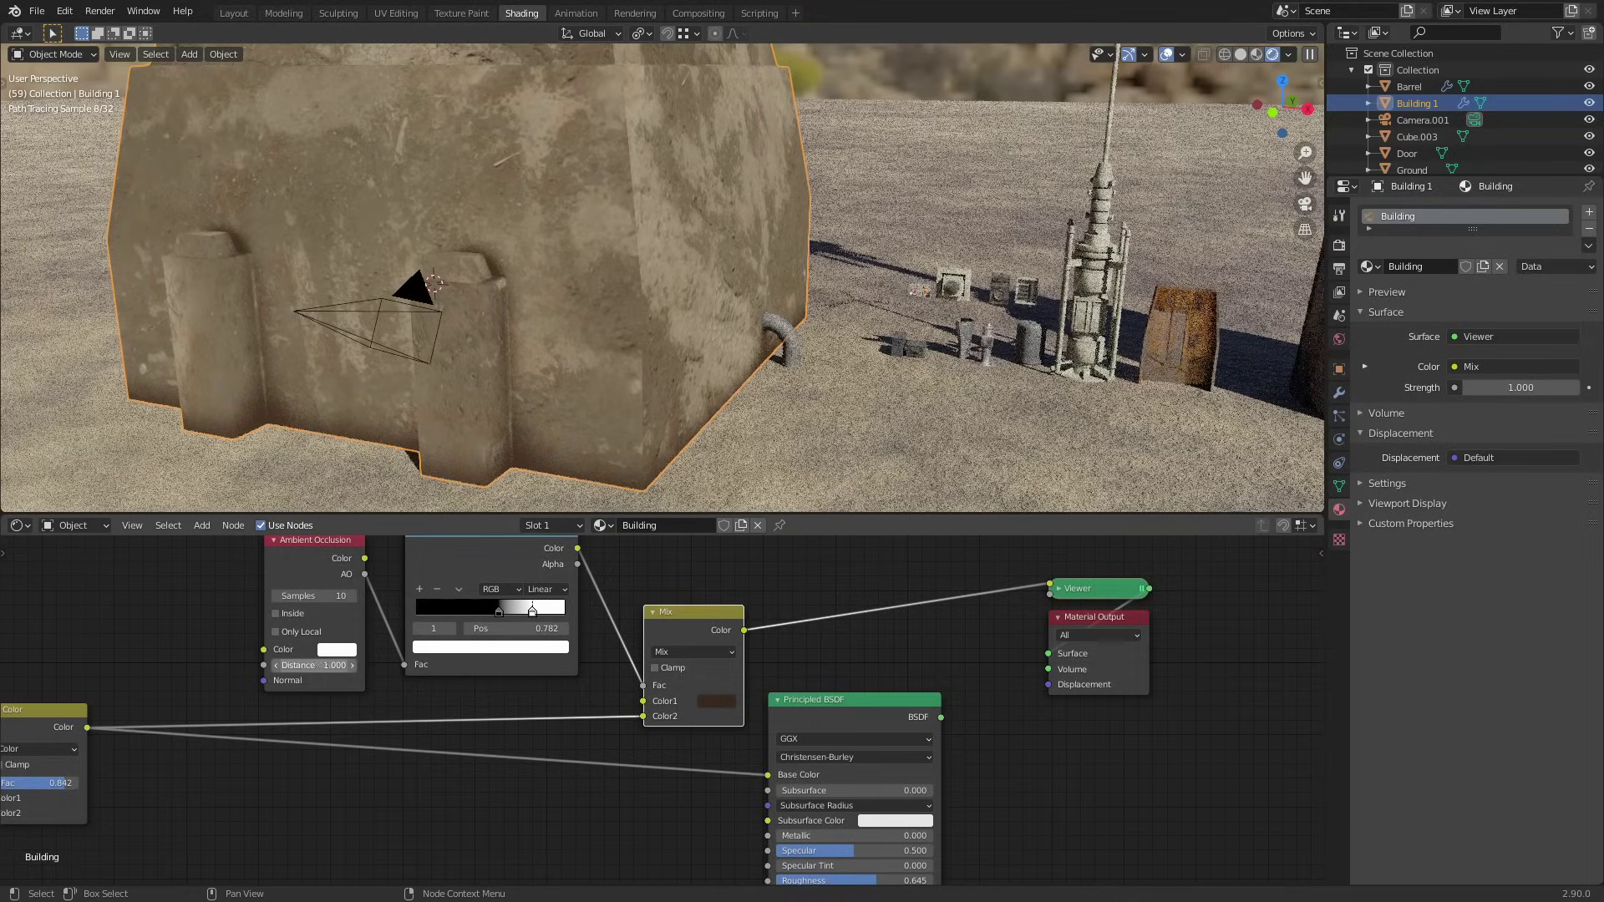
- Try an Ambient Occlusion distance of 5 and restore it to 1
left_click(321, 666)
type("5")
key("Return")
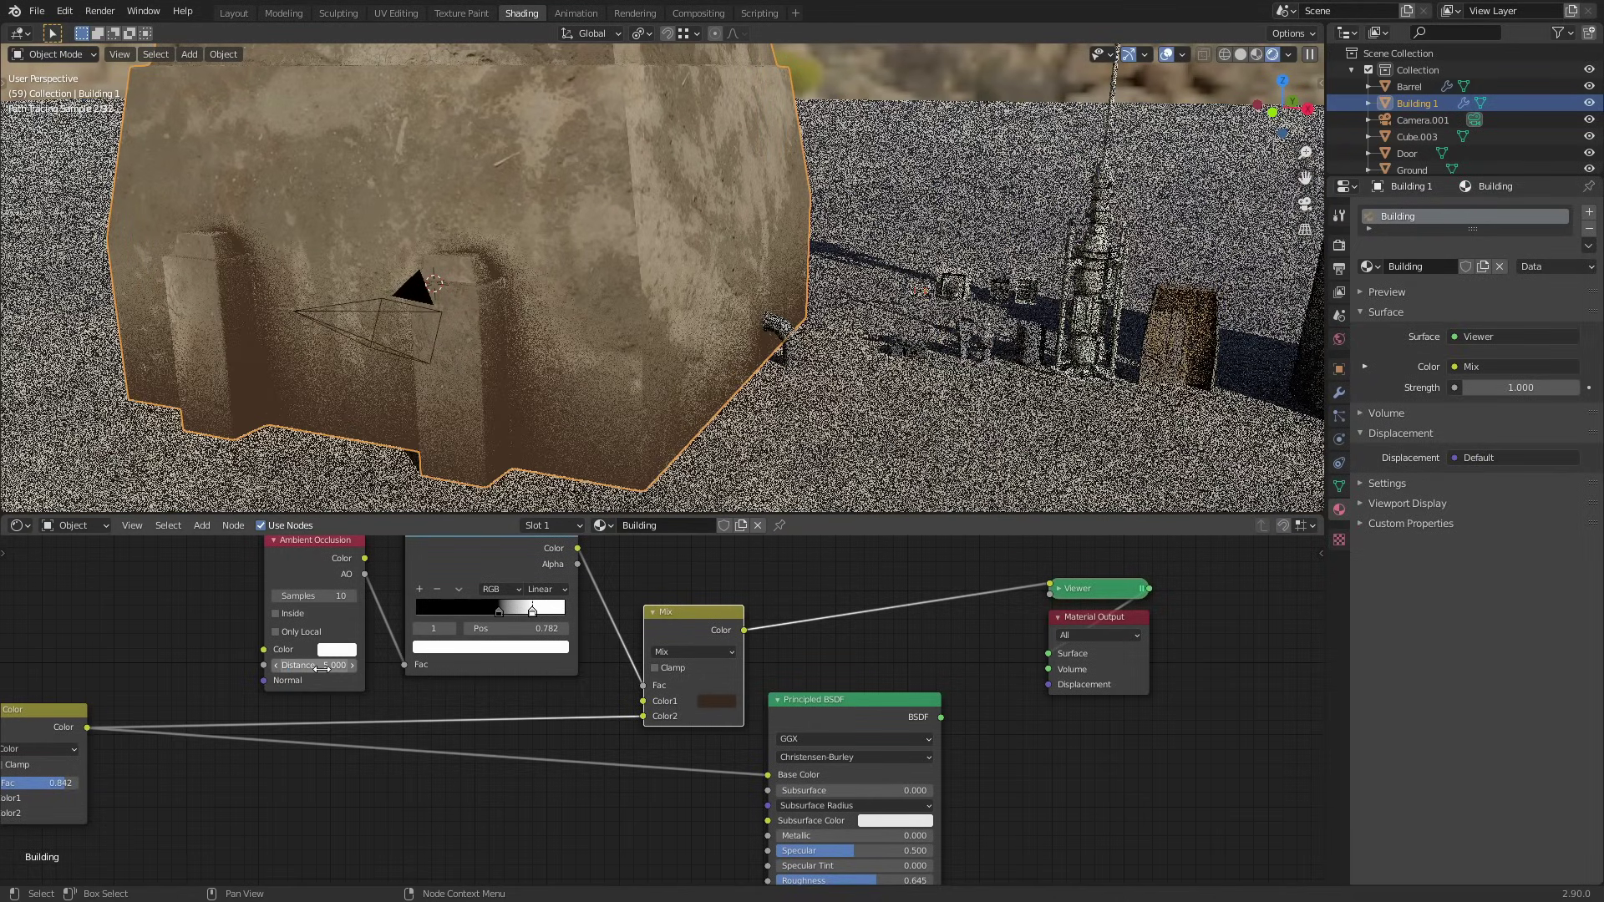
left_click(322, 666)
type("1")
key("Return")
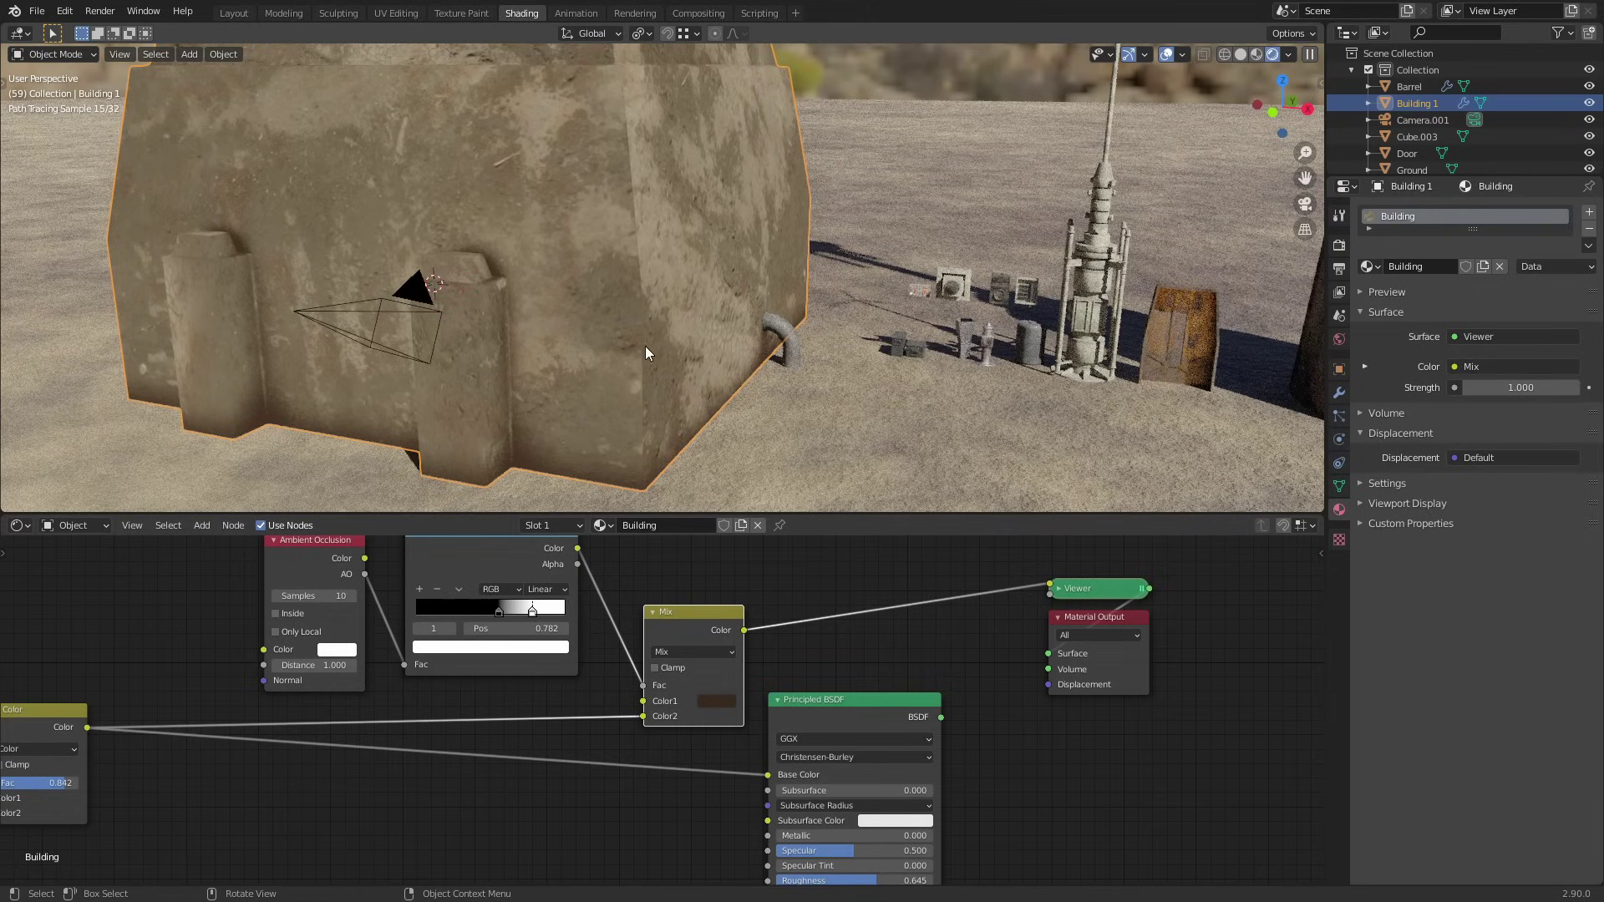
- Try the Only Local option of the Ambient Occlusion node on the whole building and turn it off again
scroll(643, 362, "down", 4)
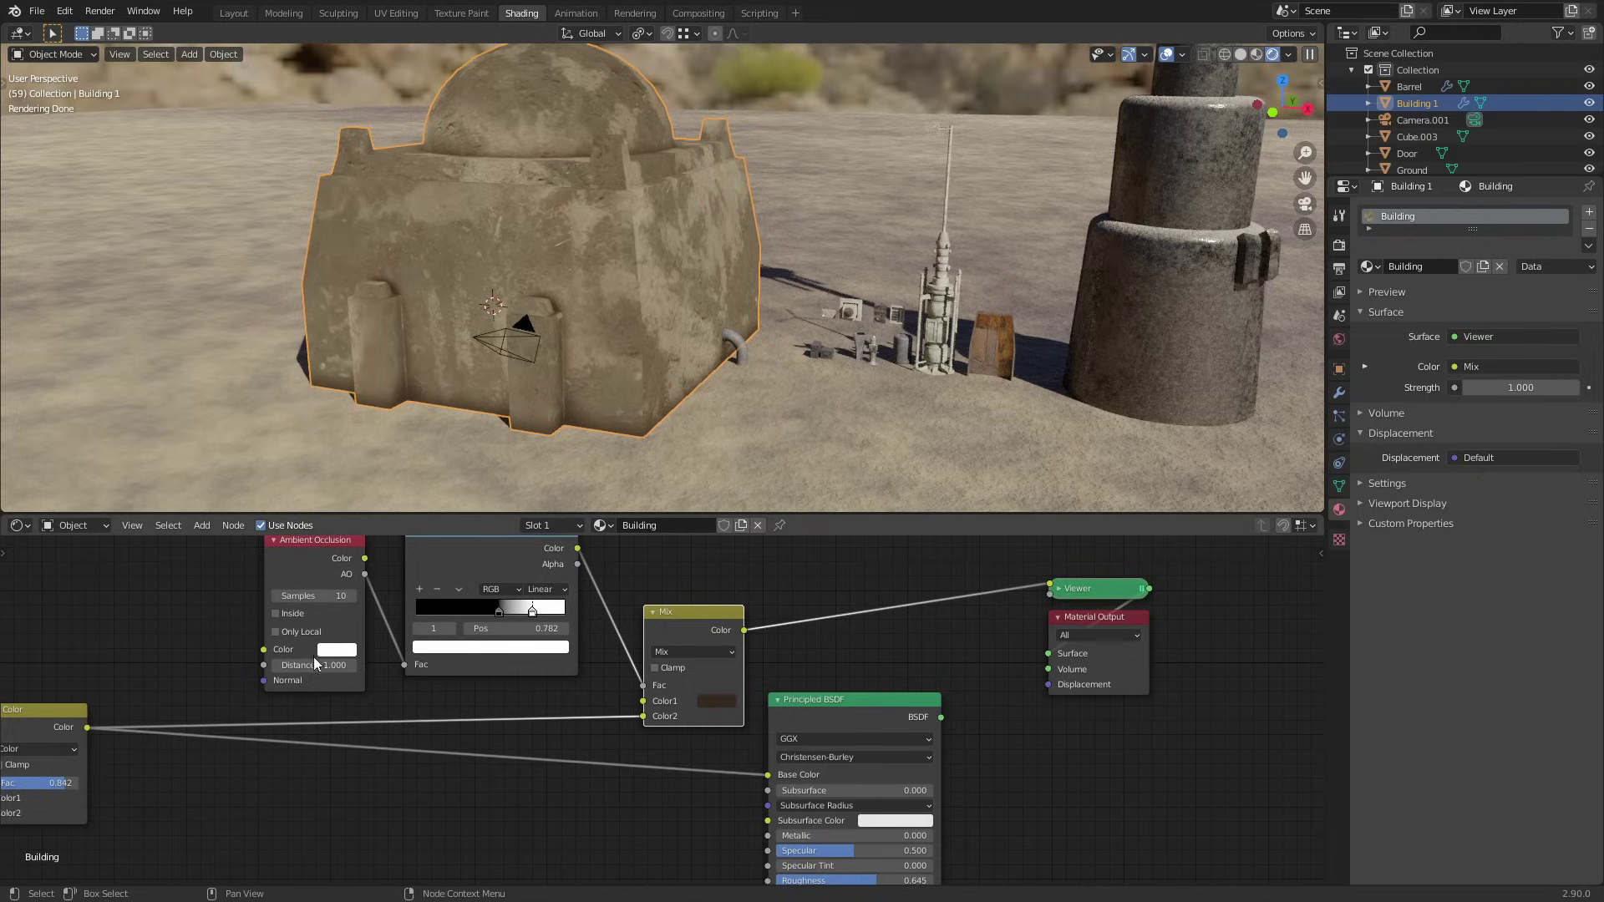
left_click(276, 631)
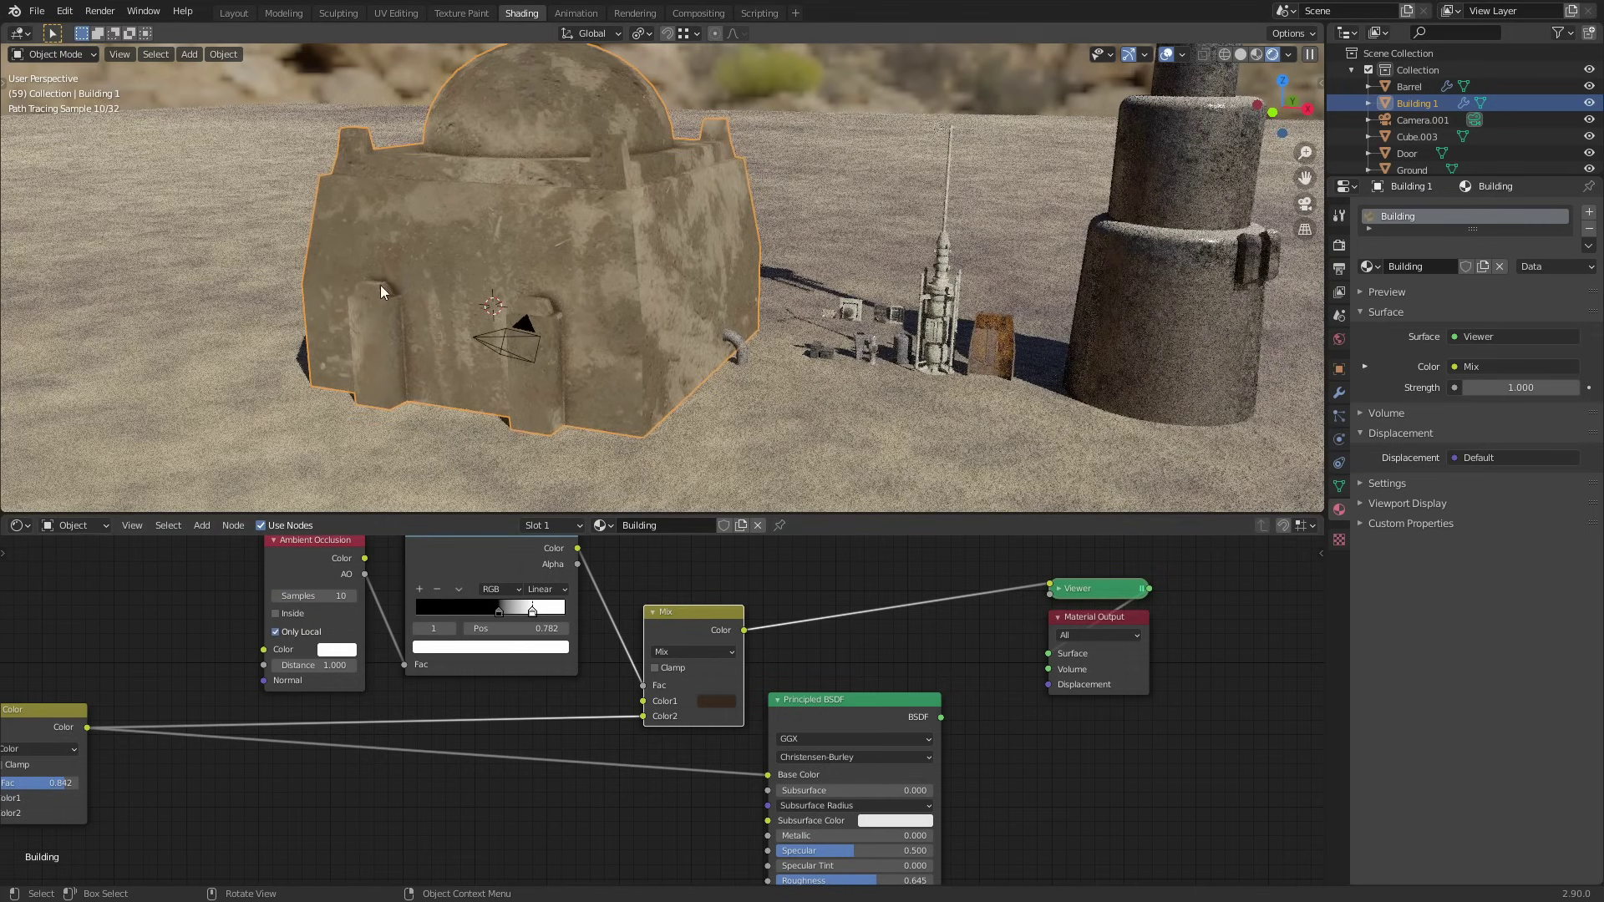
left_click(287, 631)
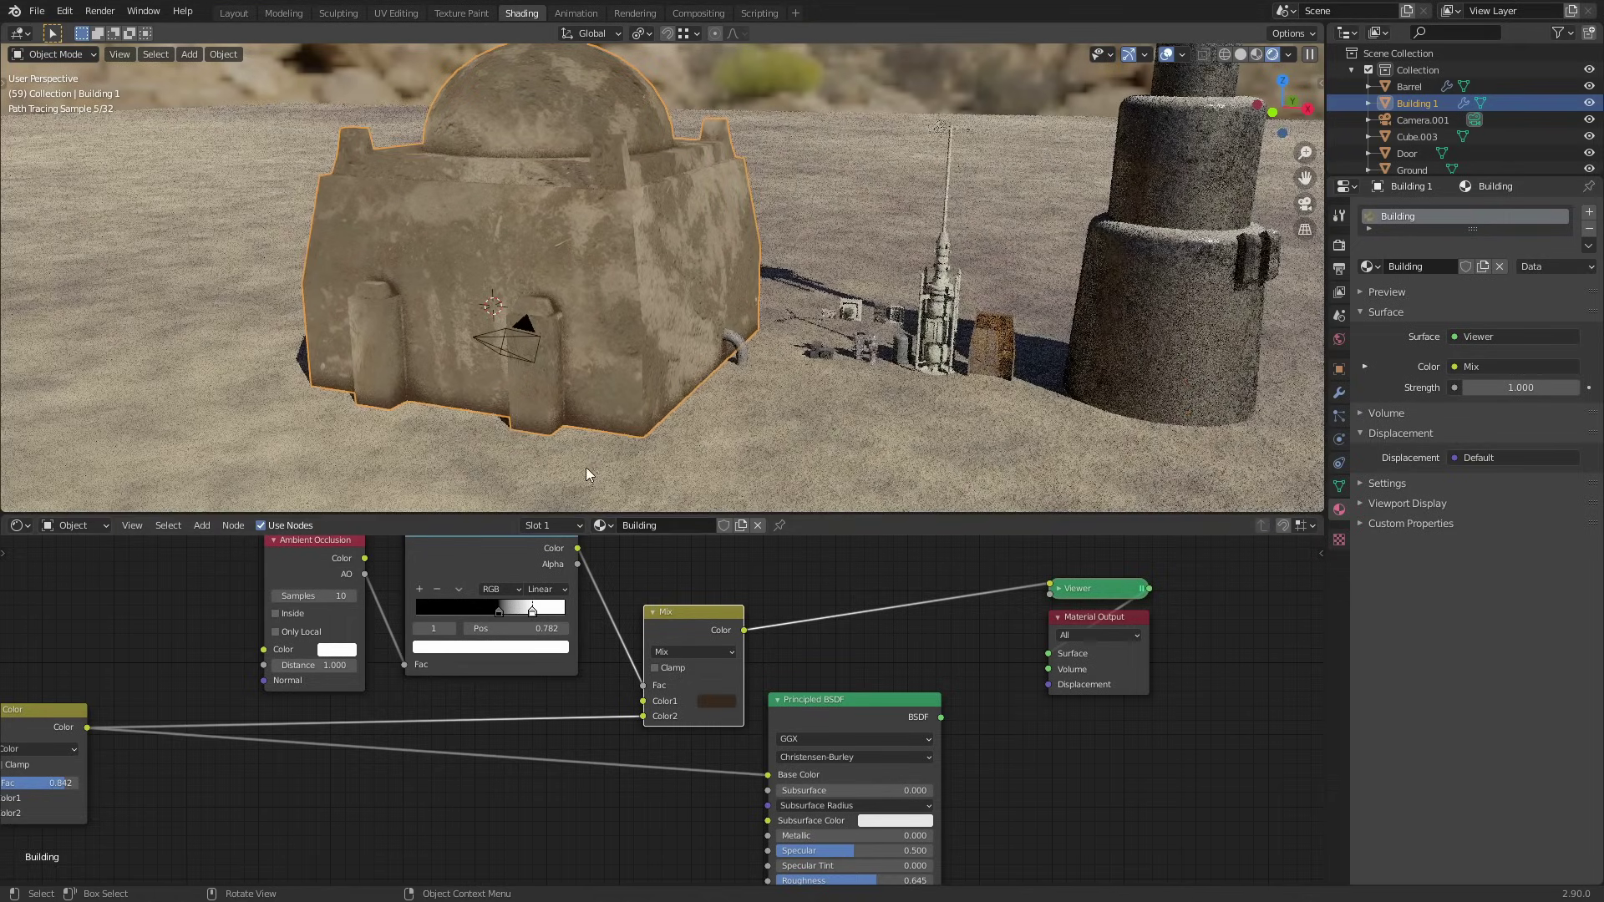
- Connect the Mix color to the Principled BSDF's Base Color, restore the shader to the Material Output, and check the building unselected
middle_click_drag(751, 673, 628, 654)
left_click_drag(620, 613, 648, 756)
left_click(698, 685, "ctrl+shift")
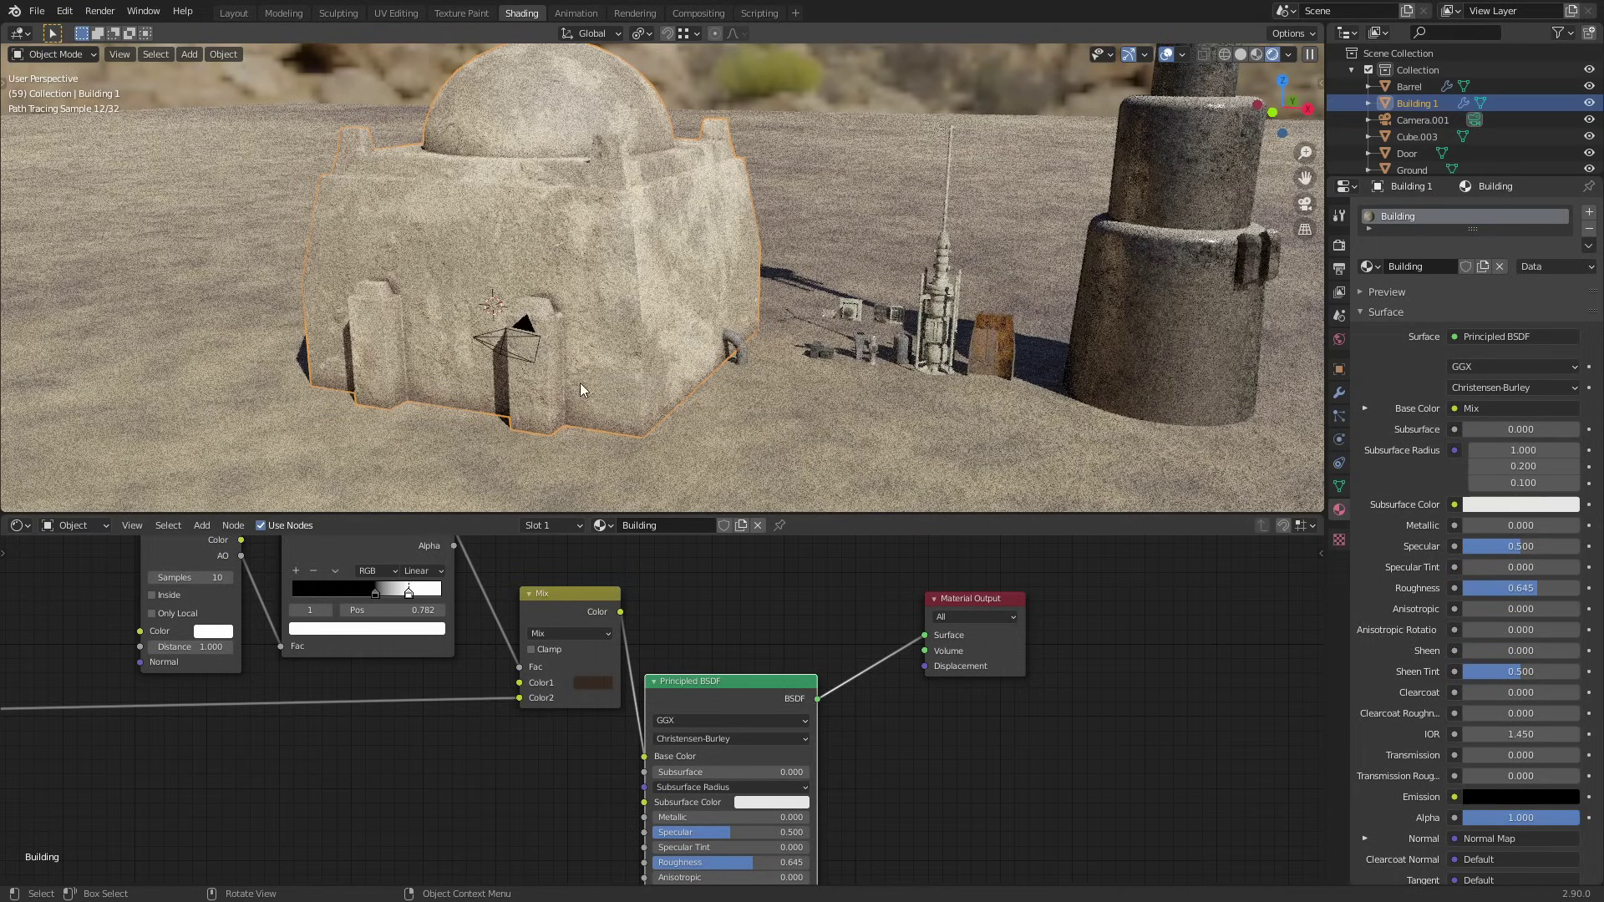
key("alt+a")
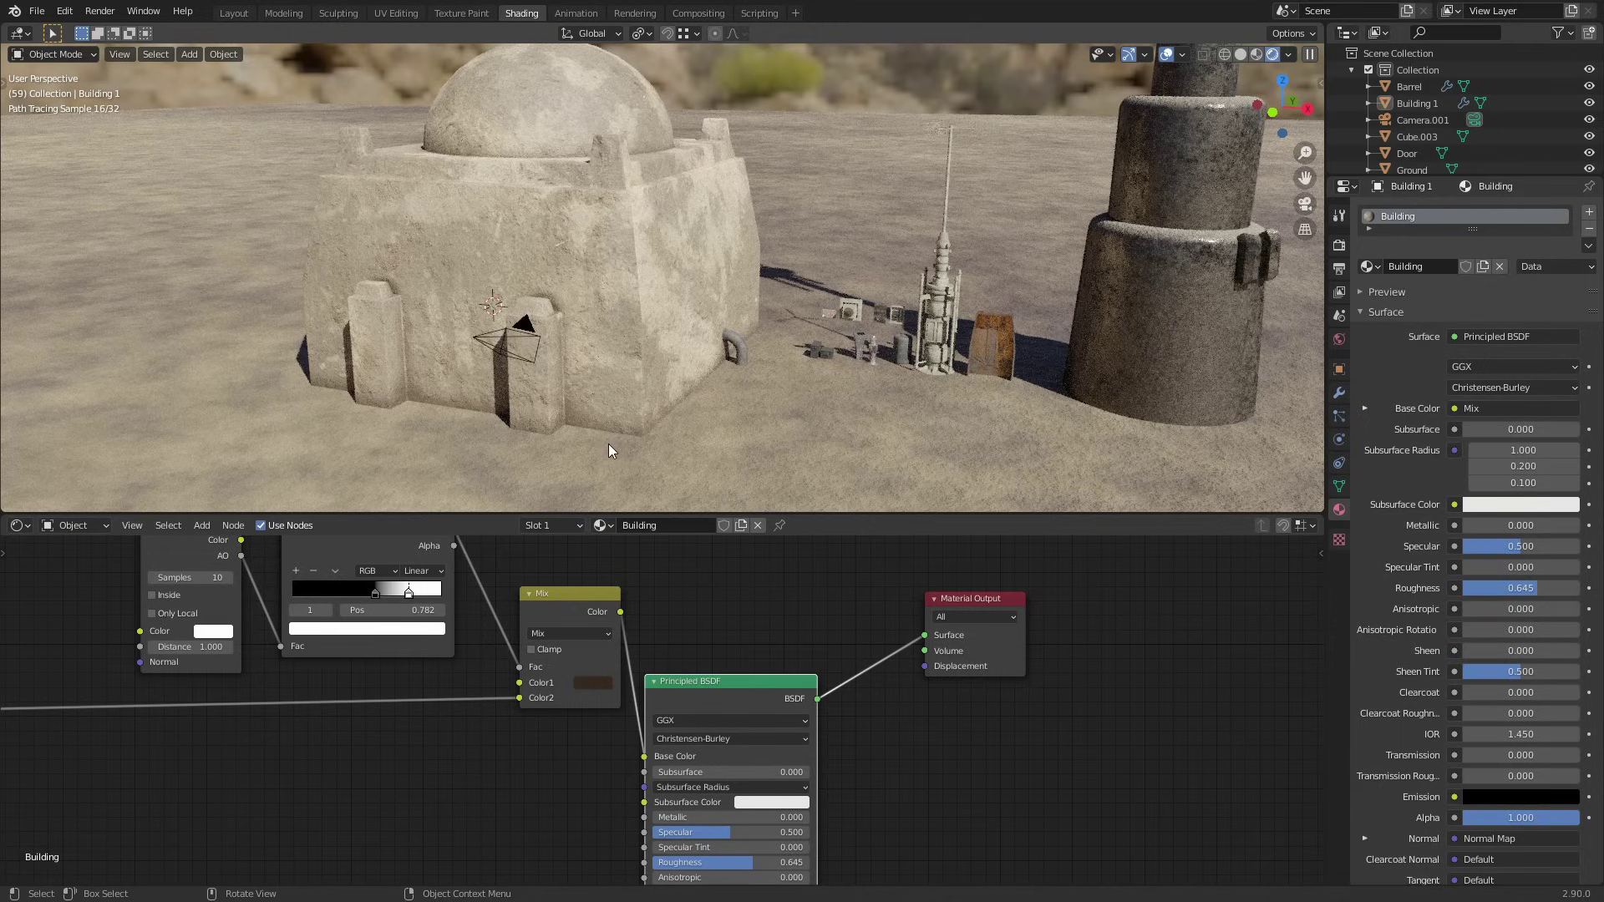
left_click(613, 457)
- Copy the Ambient Occlusion, ColorRamp and Mix nodes from the Building material and paste them into the Ground material
left_click(710, 335)
middle_click_drag(703, 713, 500, 779)
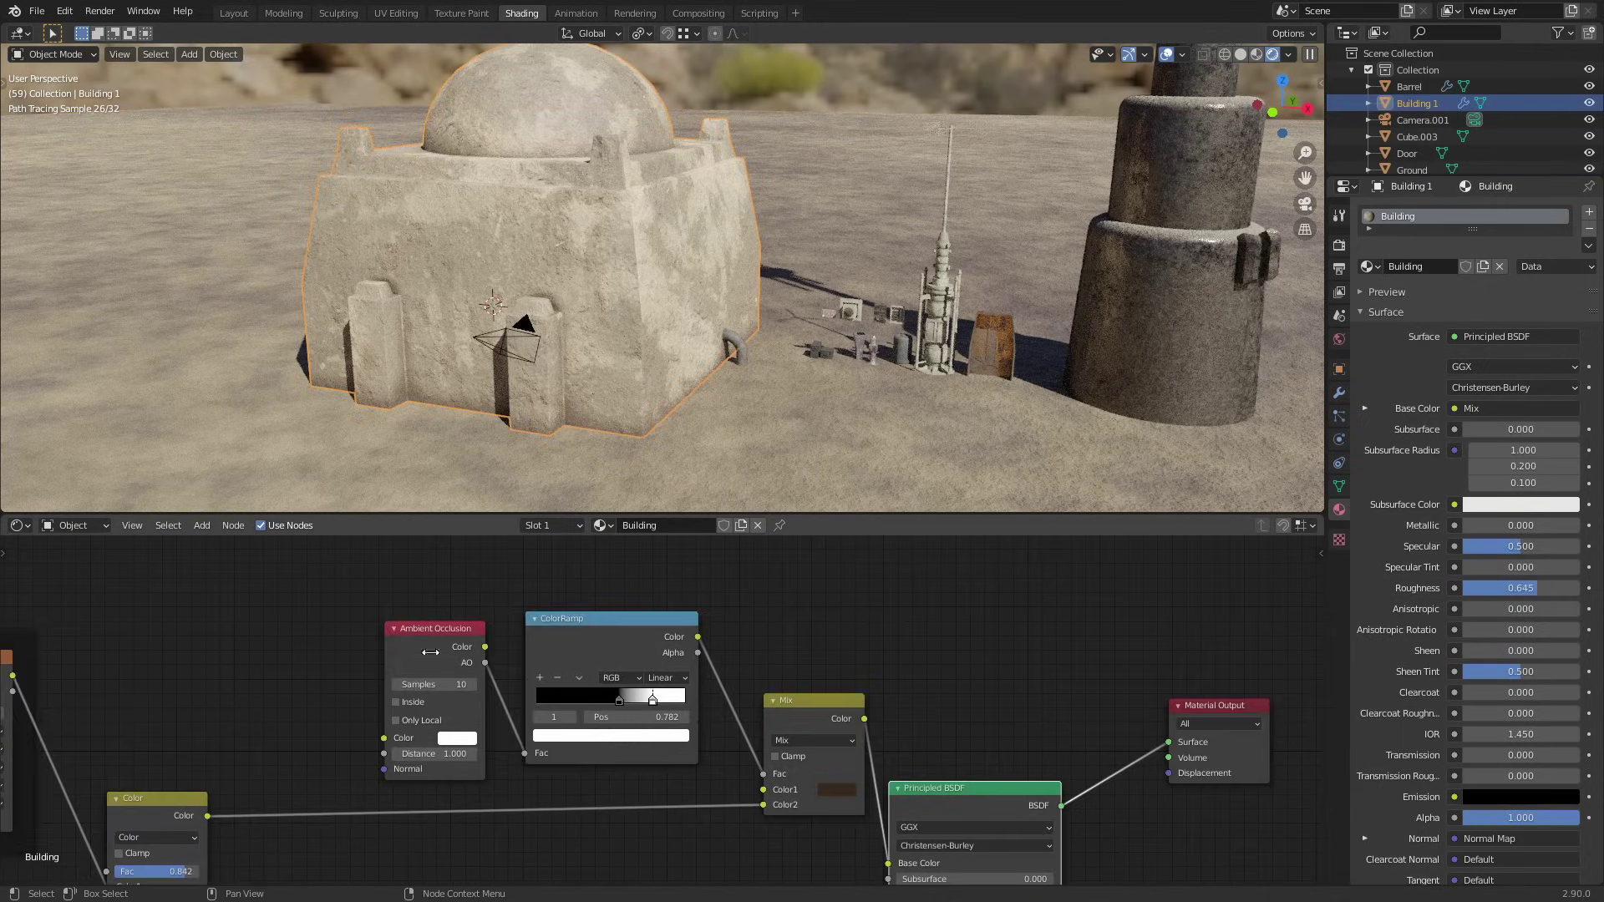
left_click_drag(363, 566, 865, 762)
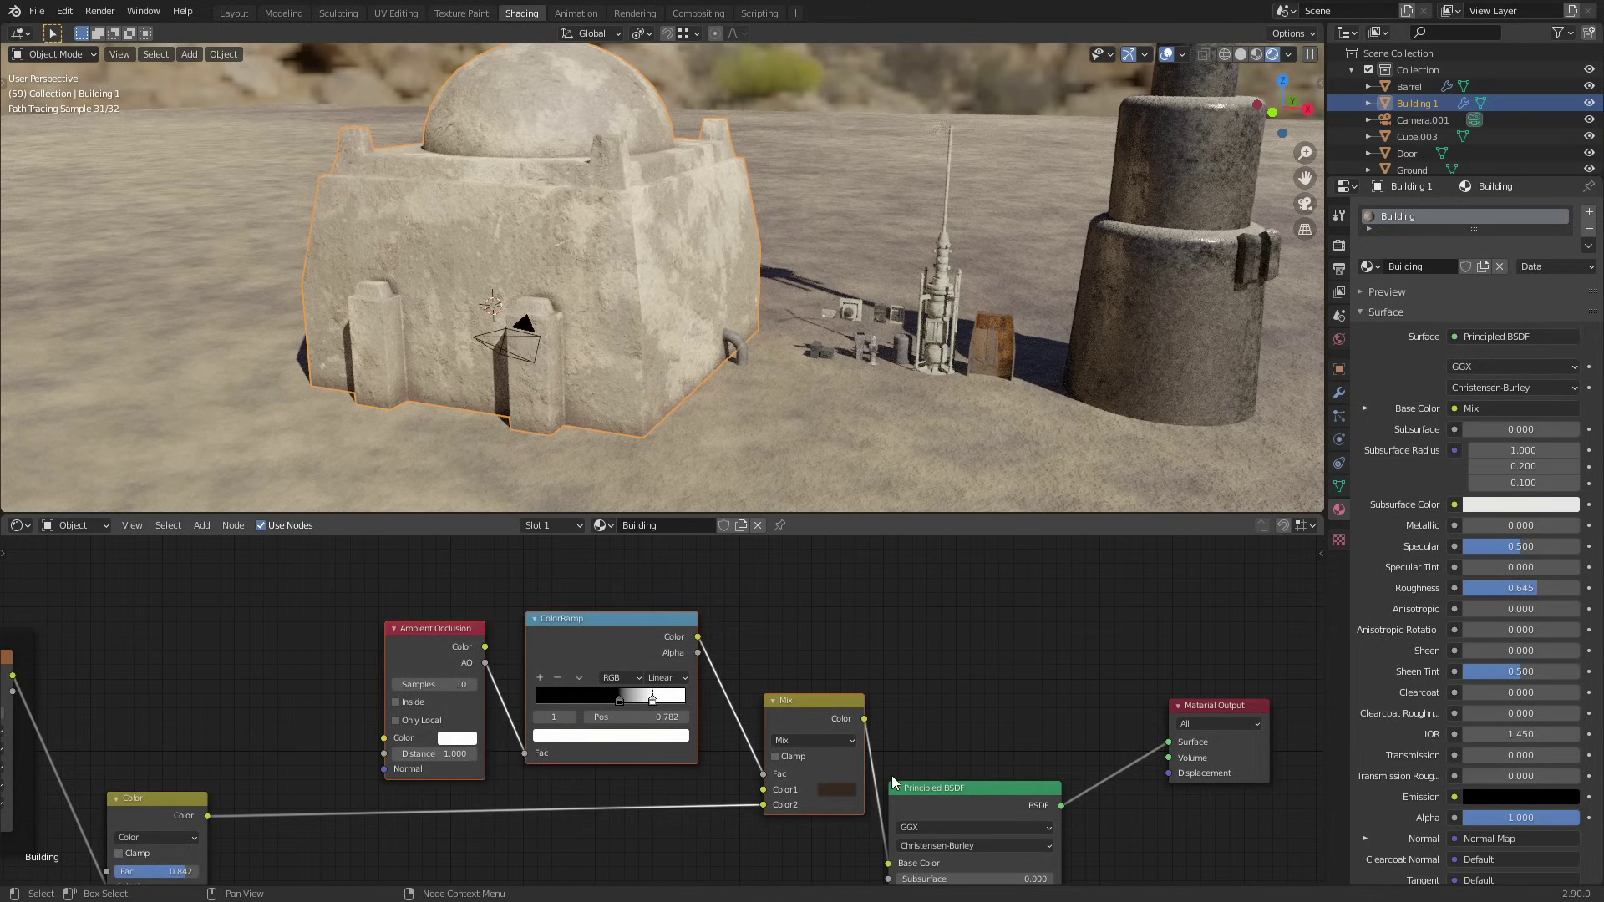
key("ctrl+c")
left_click(789, 430)
key("ctrl+v")
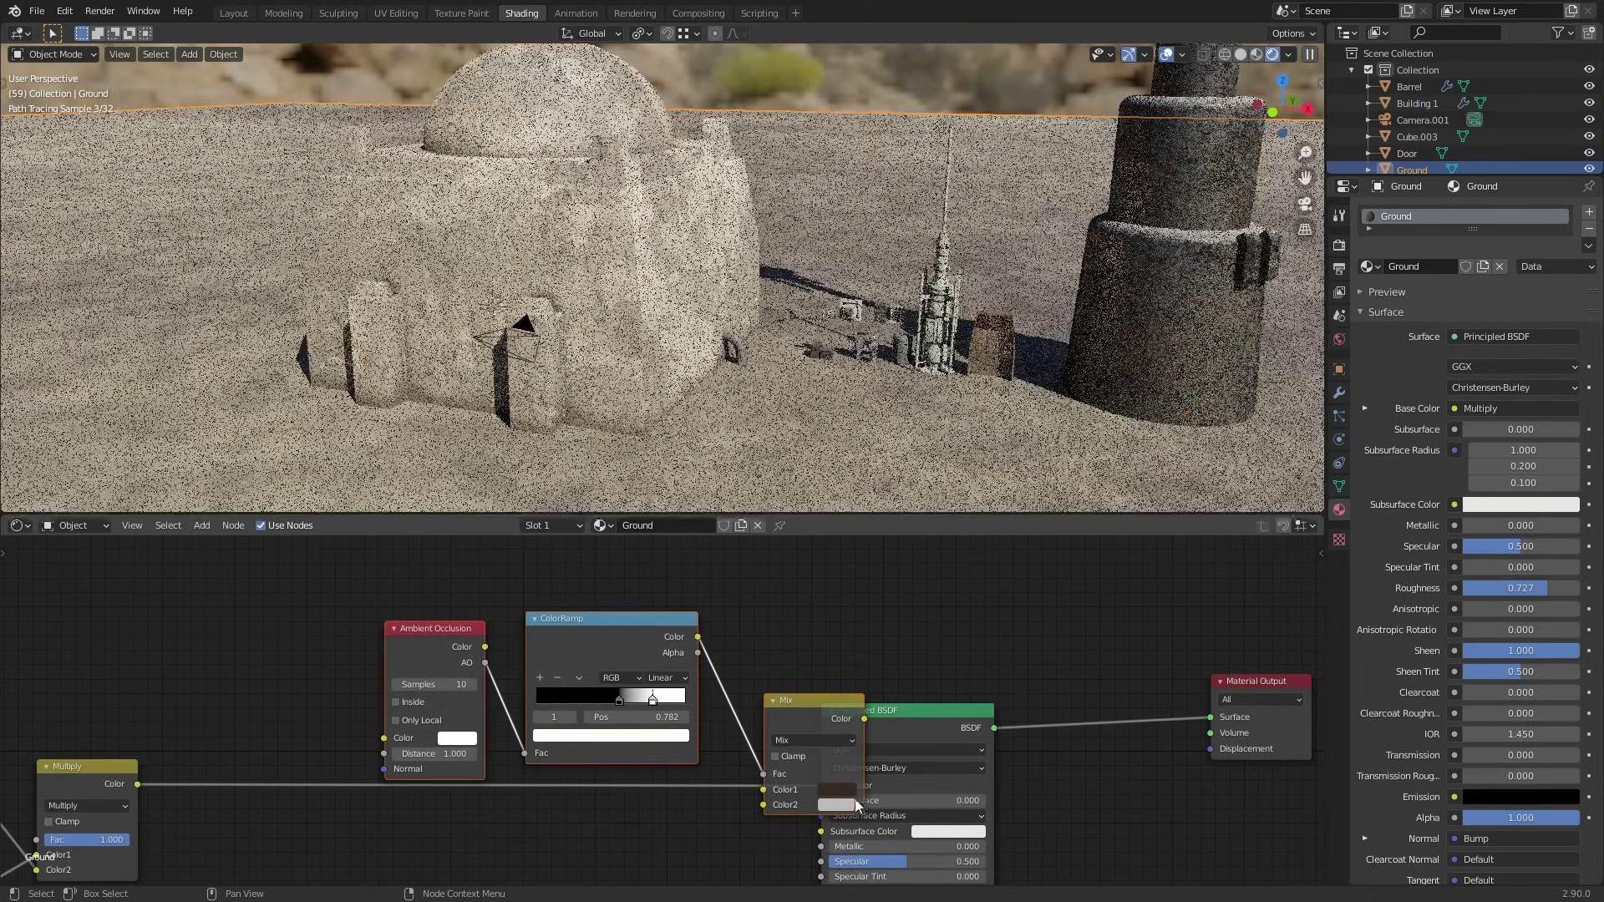
- Position the pasted nodes in the Ground material and route the Multiply color through the Mix node's Color2 into the Base Color
left_click_drag(793, 700, 647, 632)
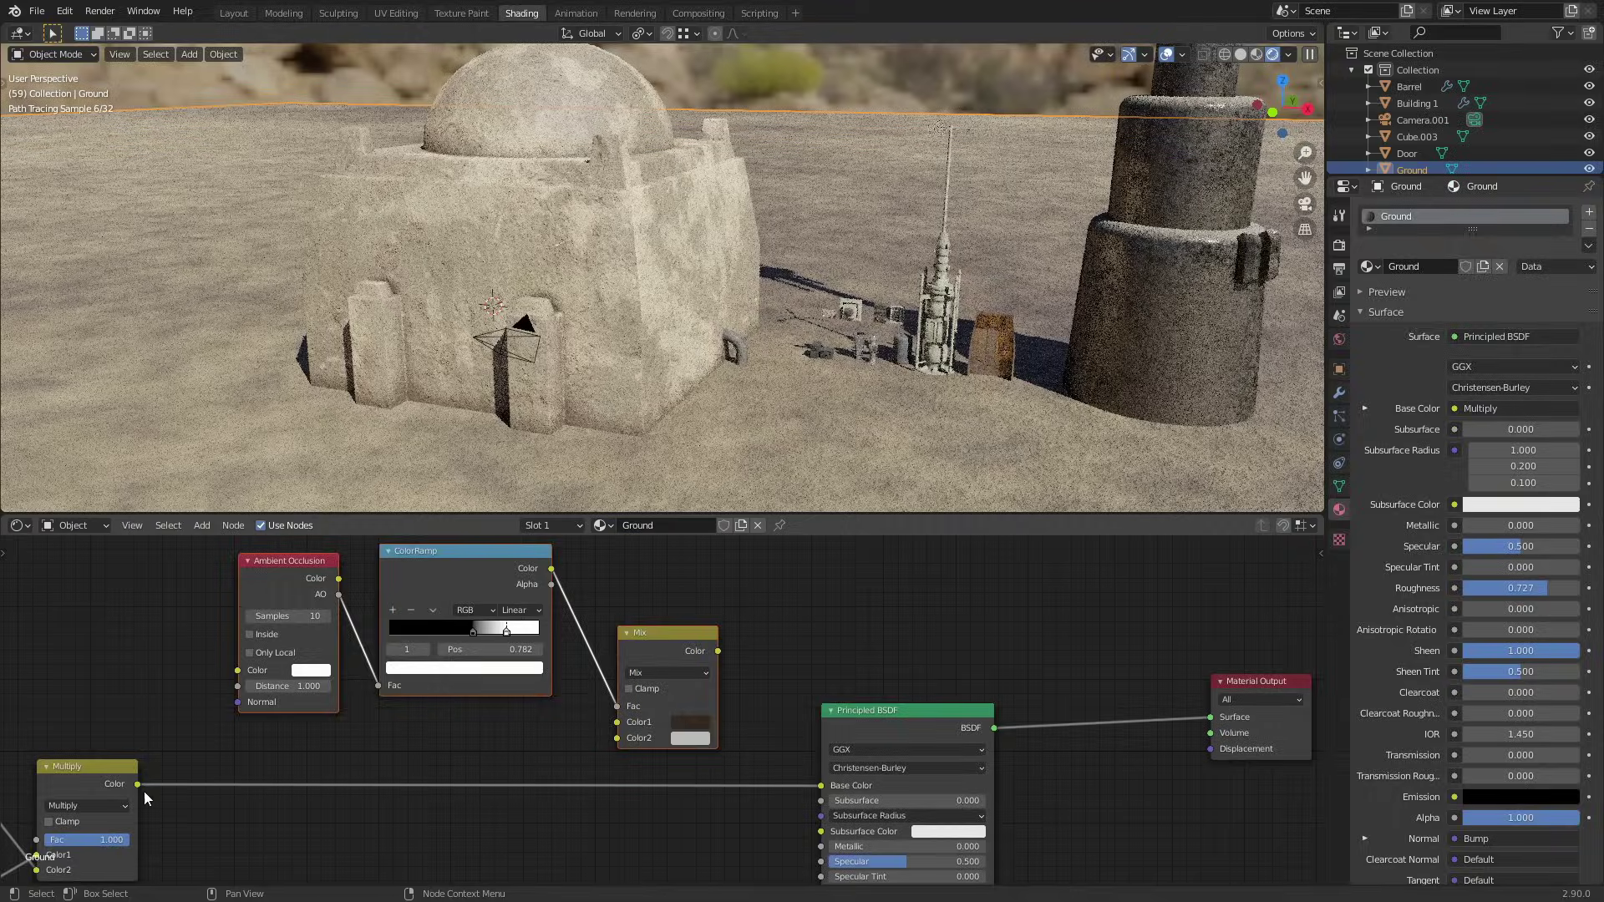
left_click_drag(137, 784, 625, 737)
left_click_drag(717, 651, 822, 785)
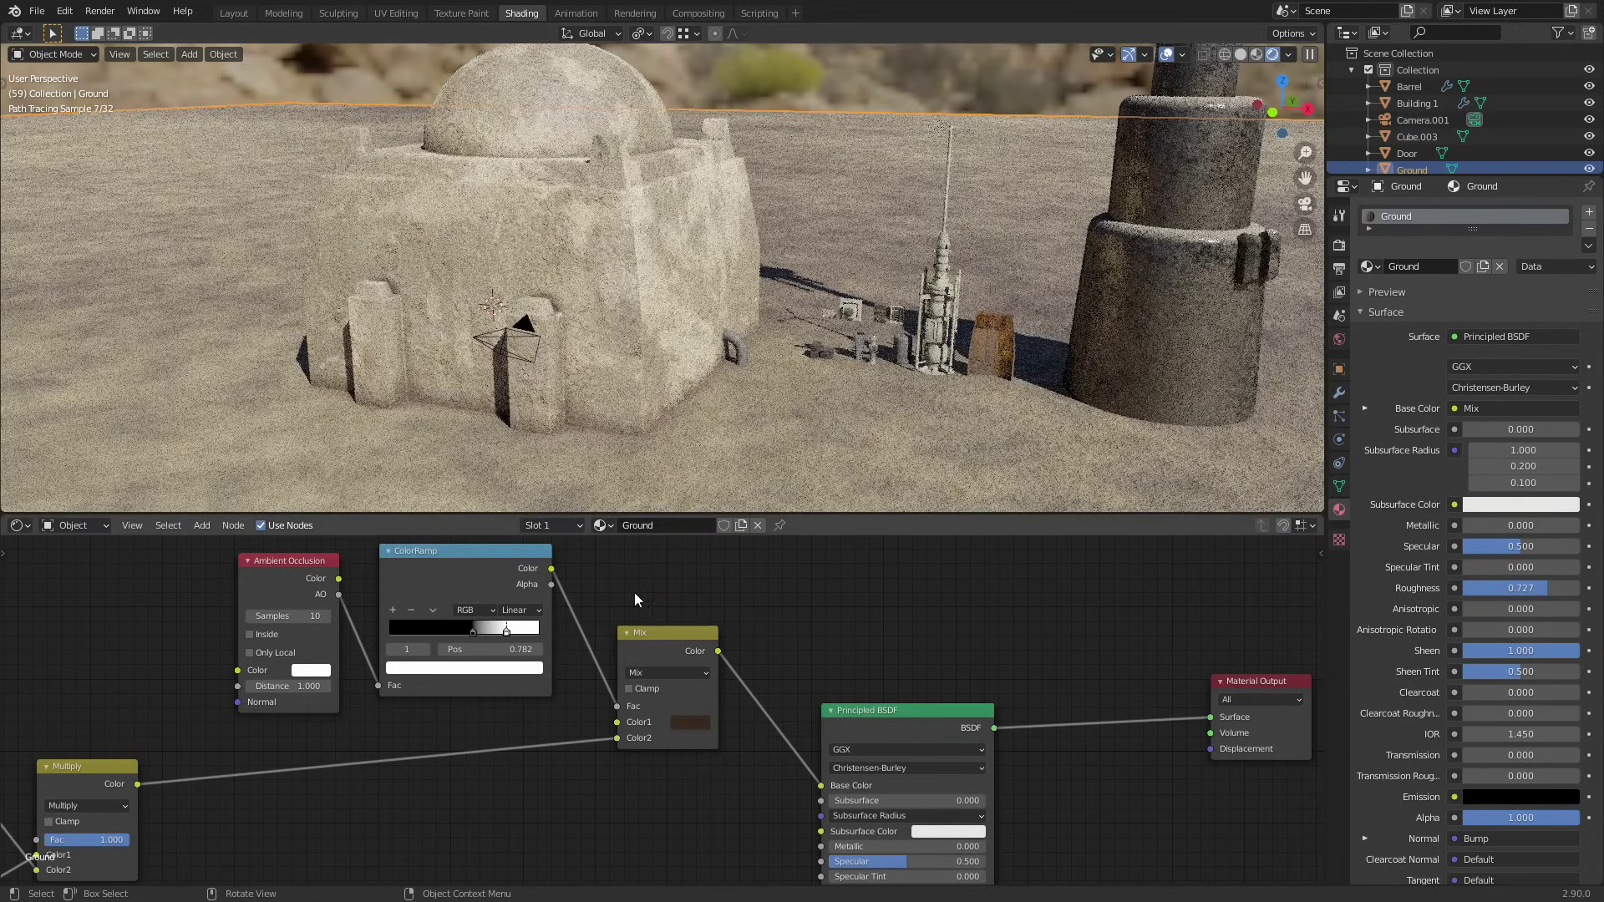
- Lighten the black stop of the Ground material's ColorRamp to dark grey to soften the dirt effect
scroll(640, 628, "up", 2)
middle_click_drag(604, 697, 868, 730)
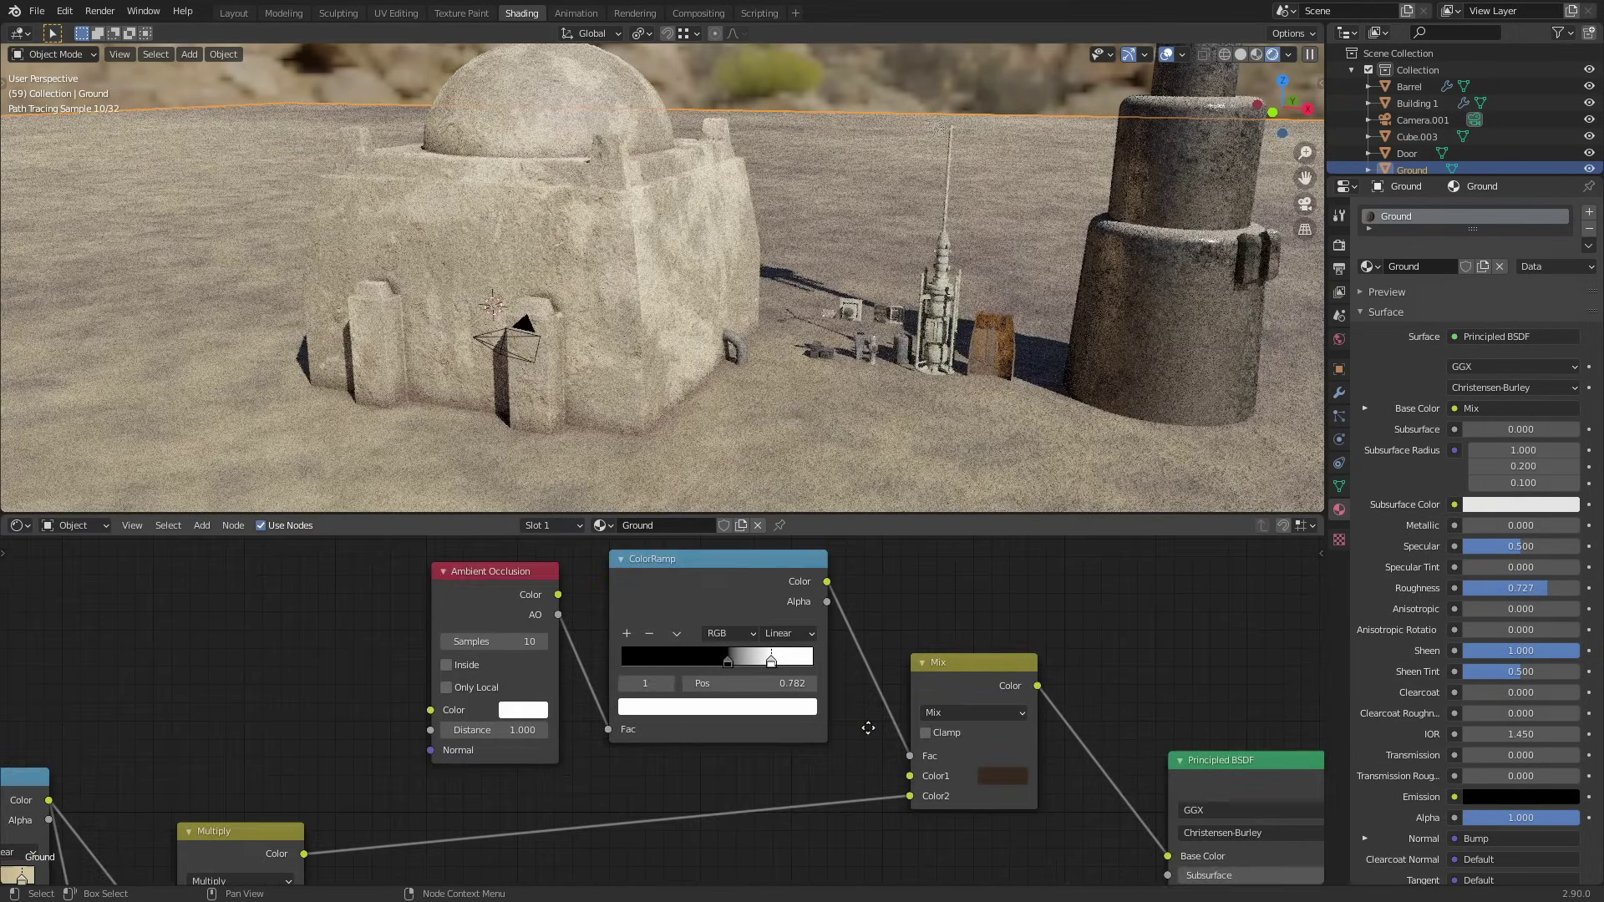
left_click(726, 660)
left_click(723, 707)
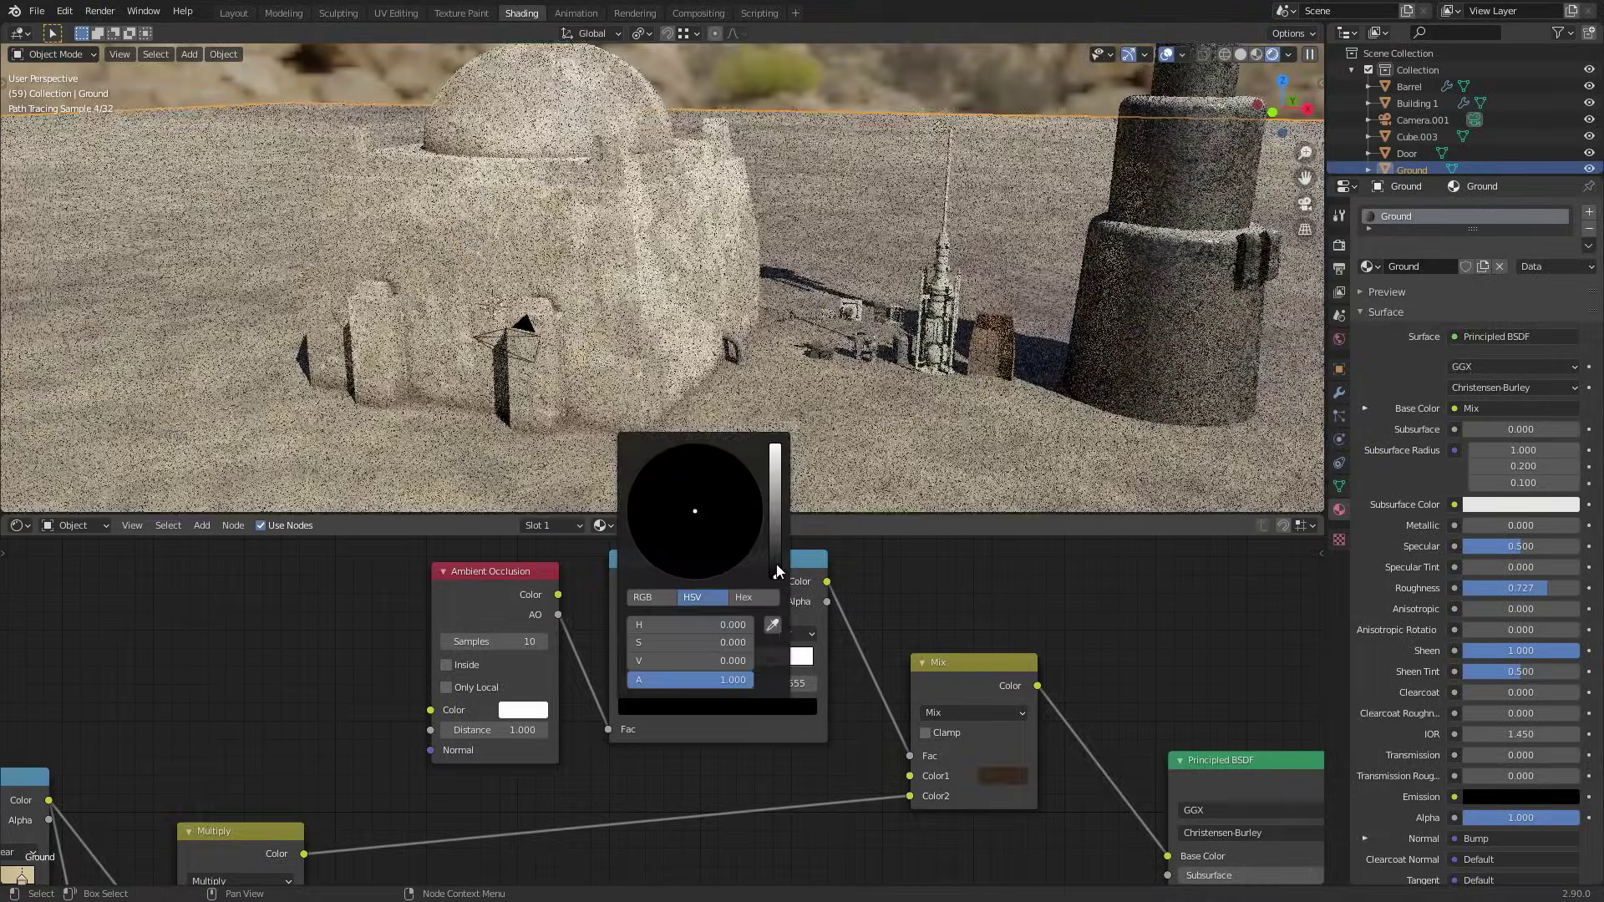
left_click_drag(777, 571, 776, 538)
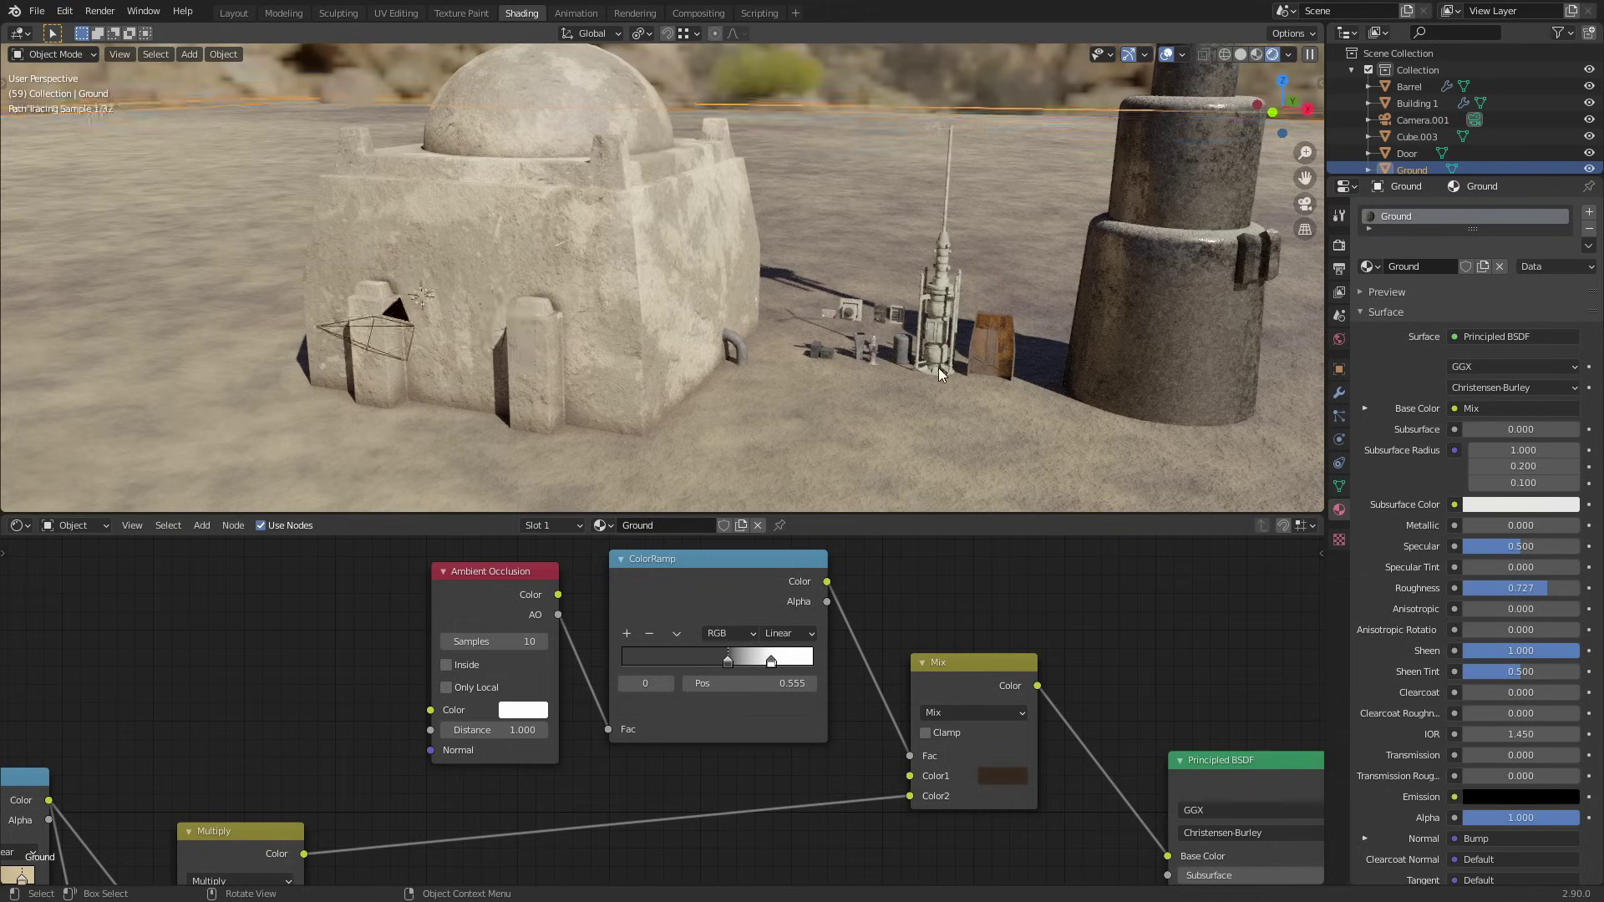
- Examine the ground dirt up close where the vaporator, props and wall pipe meet the ground
scroll(969, 368, "up", 8)
scroll(1111, 401, "down", 5)
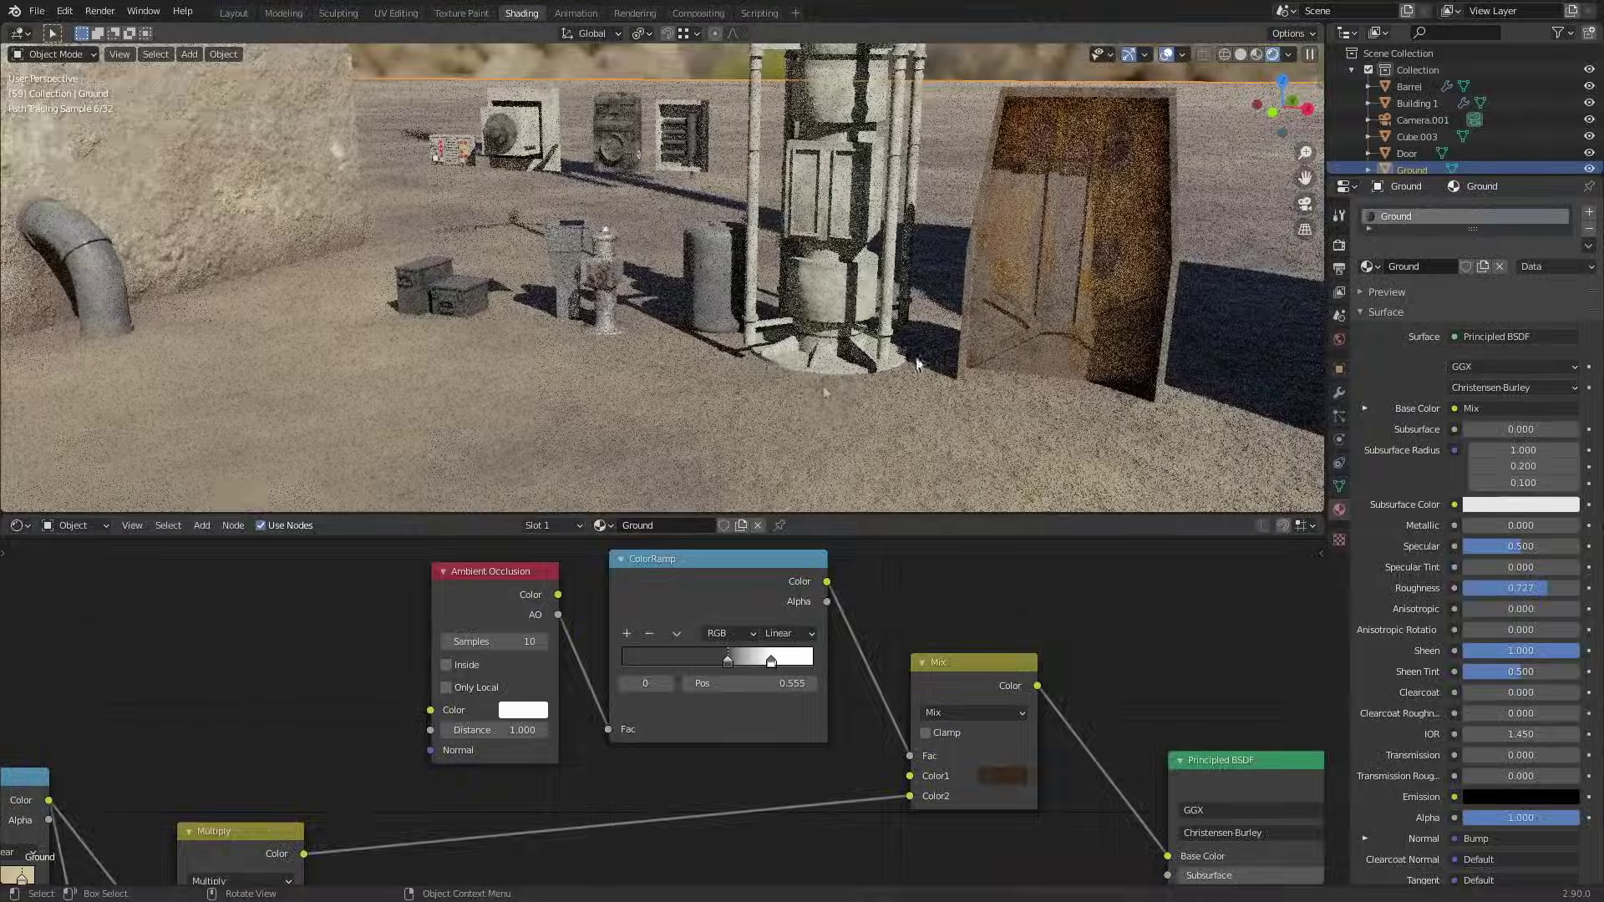
middle_click_drag(257, 368, 545, 303, "shift")
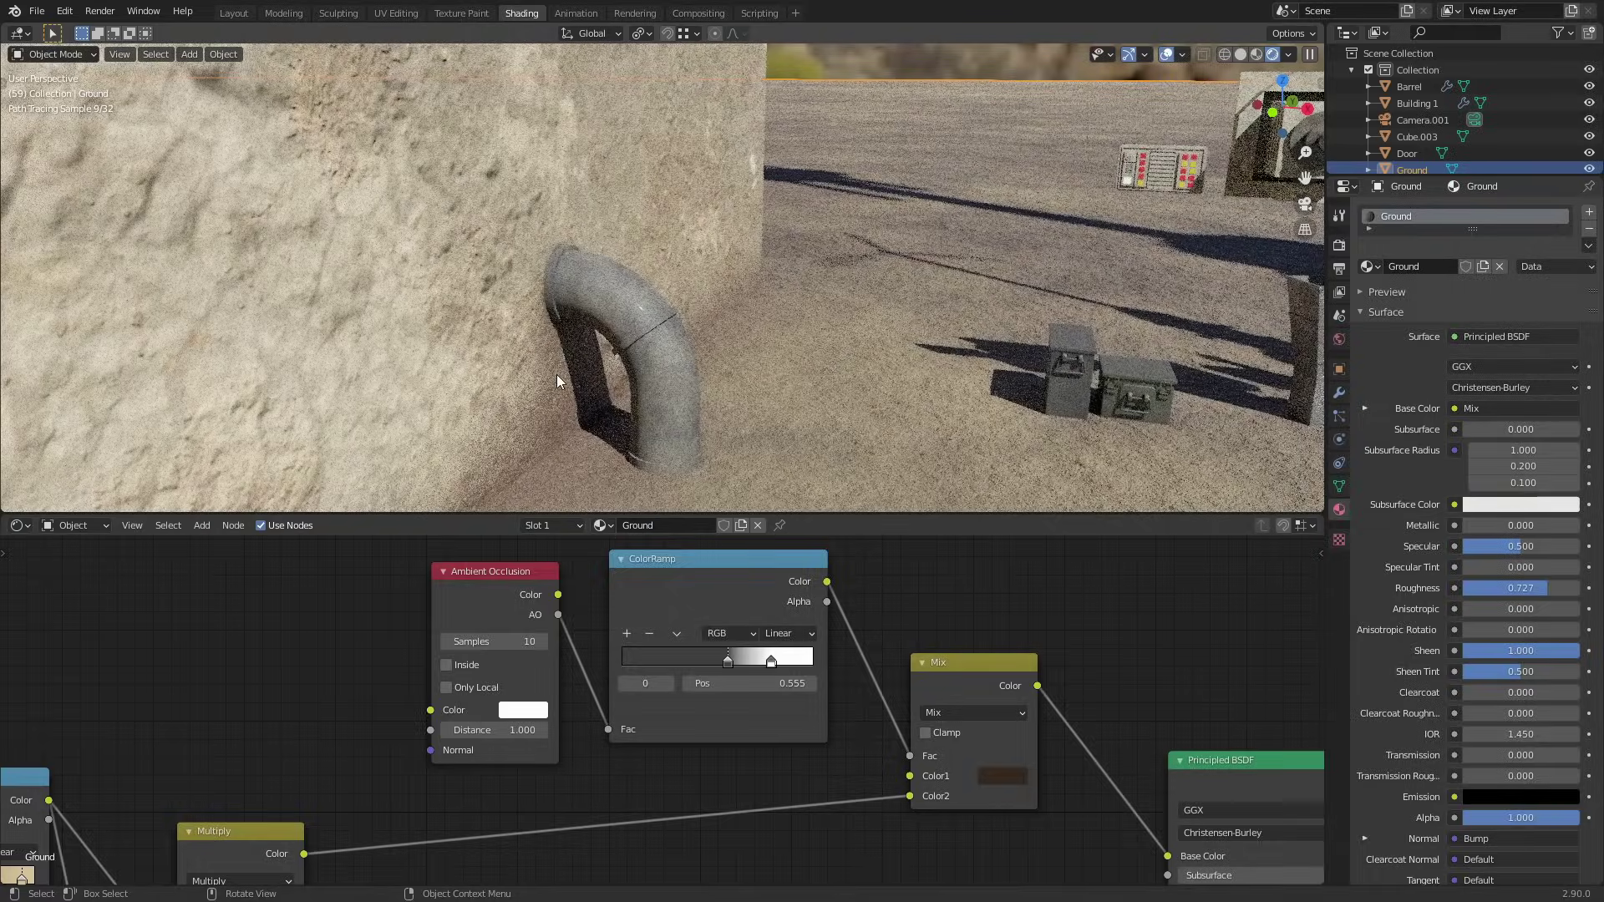
scroll(493, 342, "up", 5)
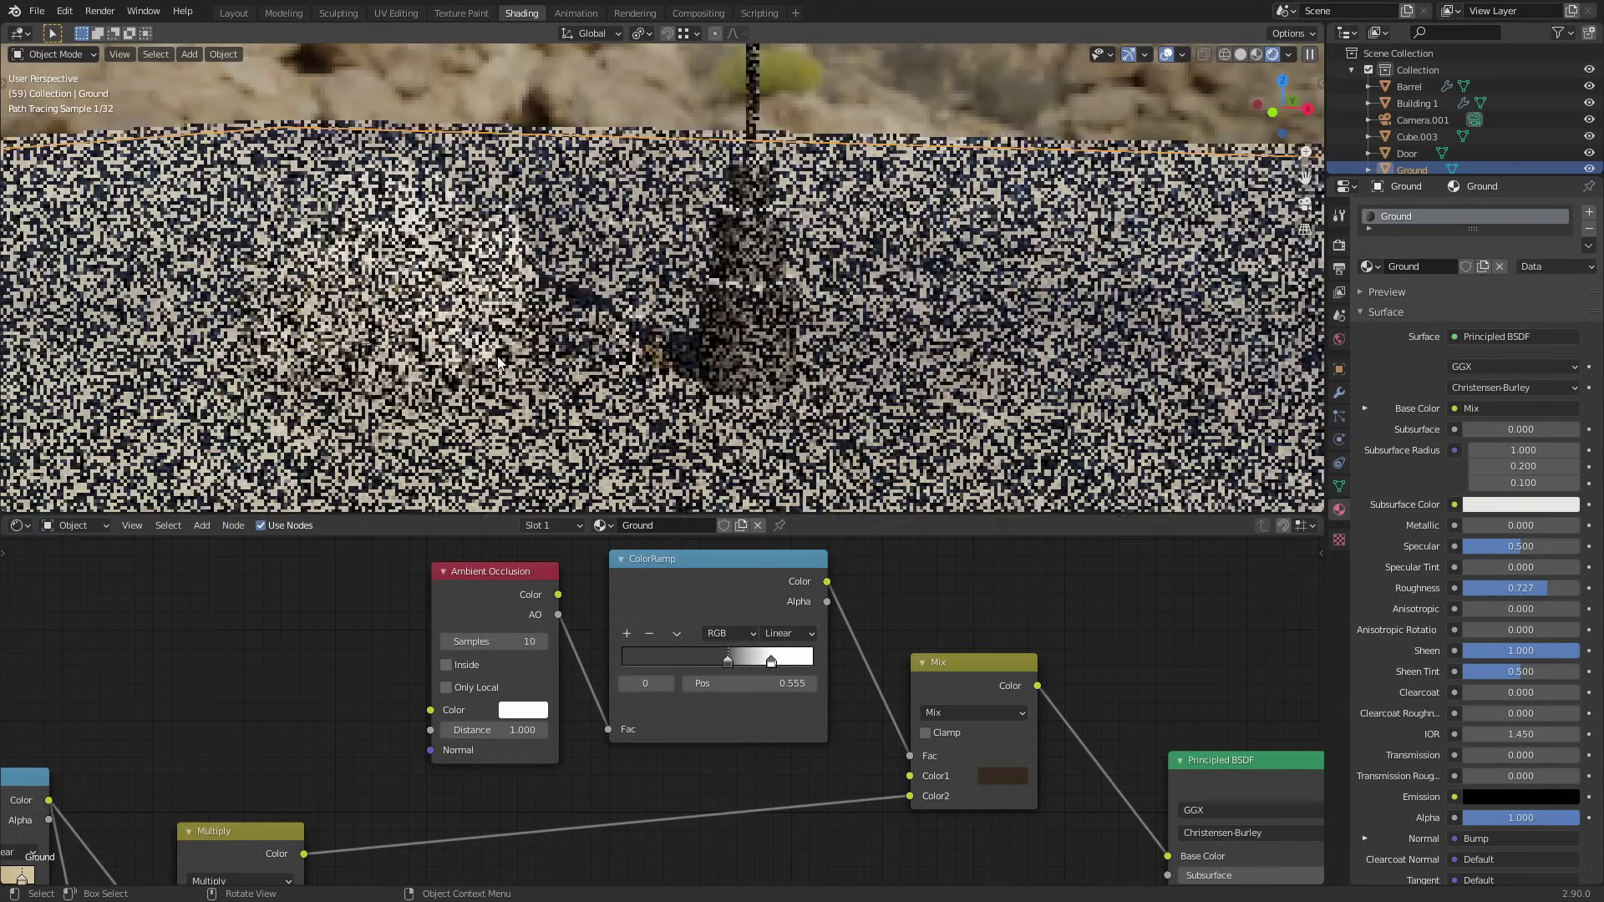